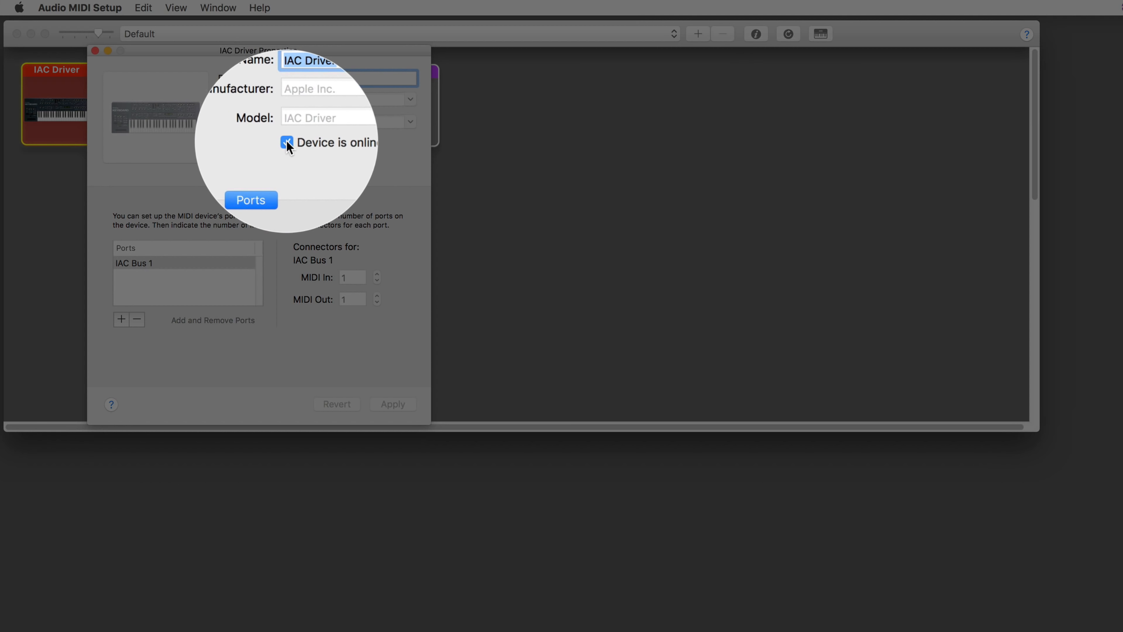
- Take the IAC Driver device offline and bring it back online
left_click(287, 142)
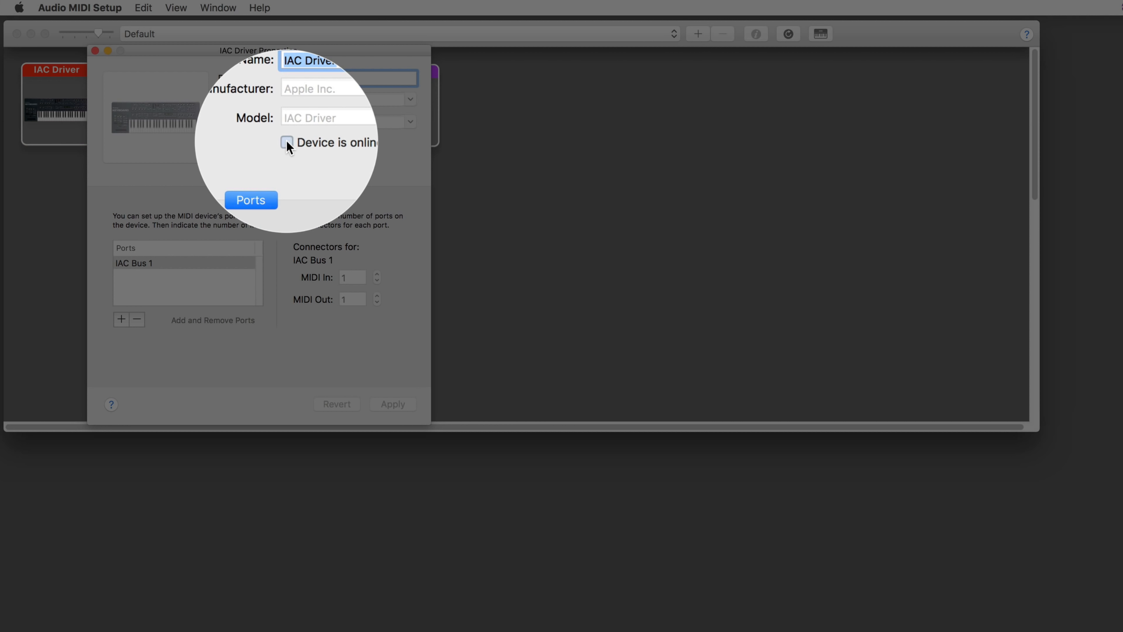
left_click(286, 142)
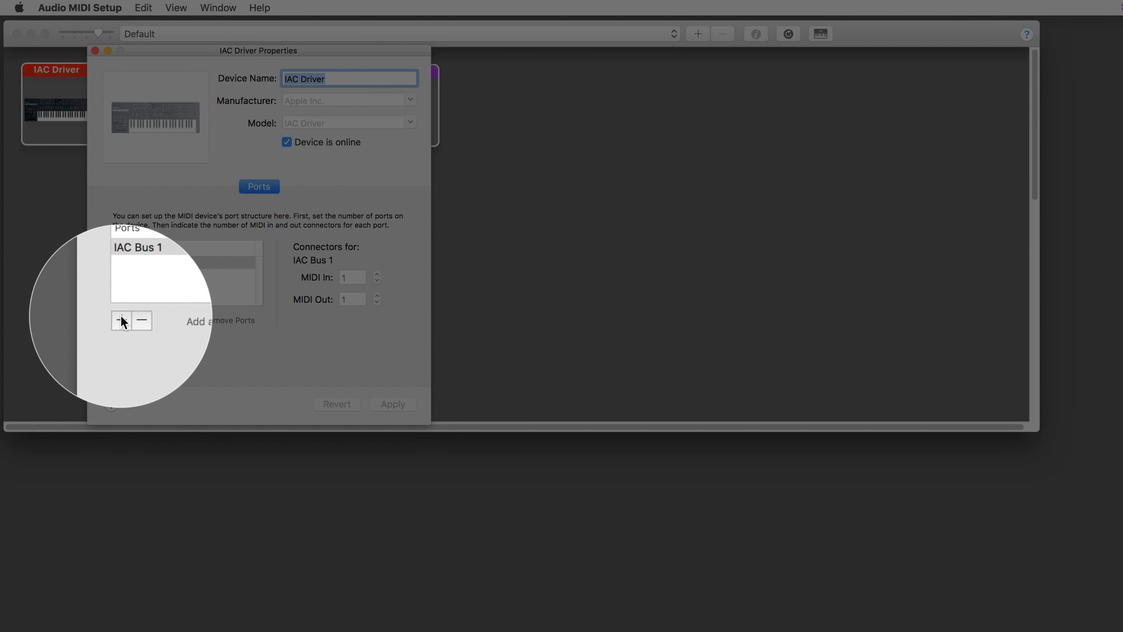
- Add two IAC Driver ports, remove the third port, and rename the second port GEM
left_click(120, 319)
left_click(121, 319)
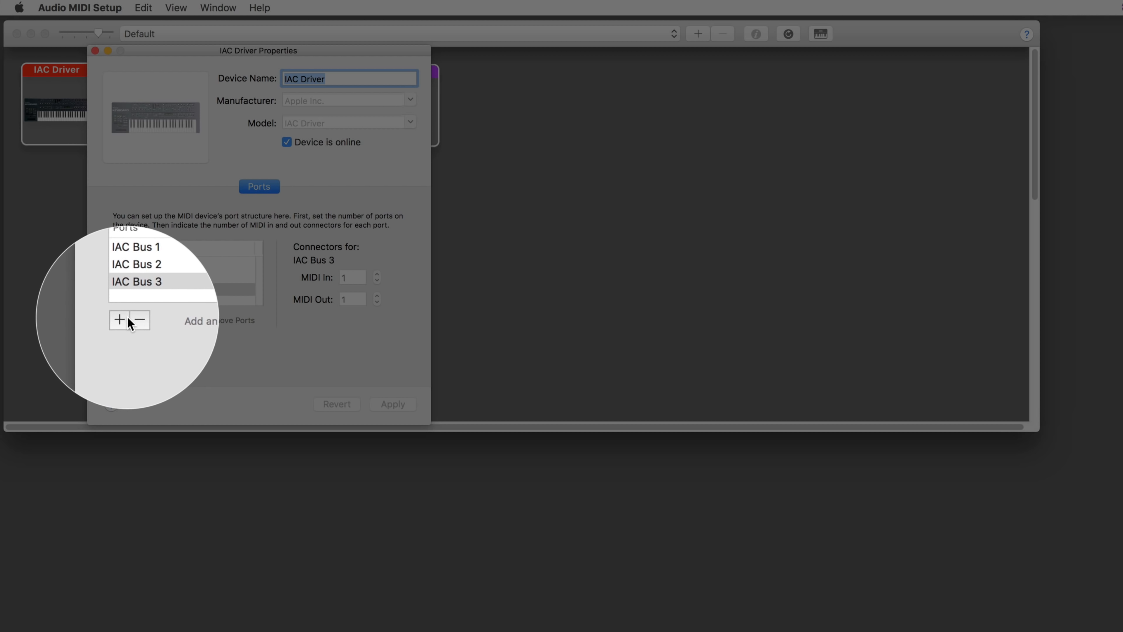
left_click(136, 320)
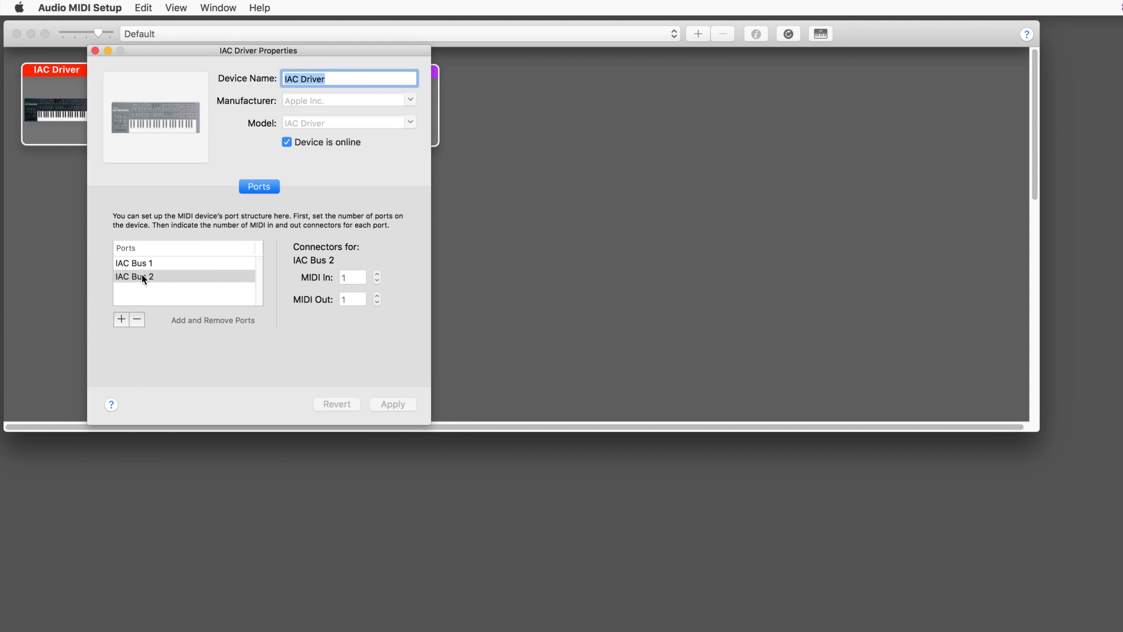
double_click(141, 274)
type("GEM")
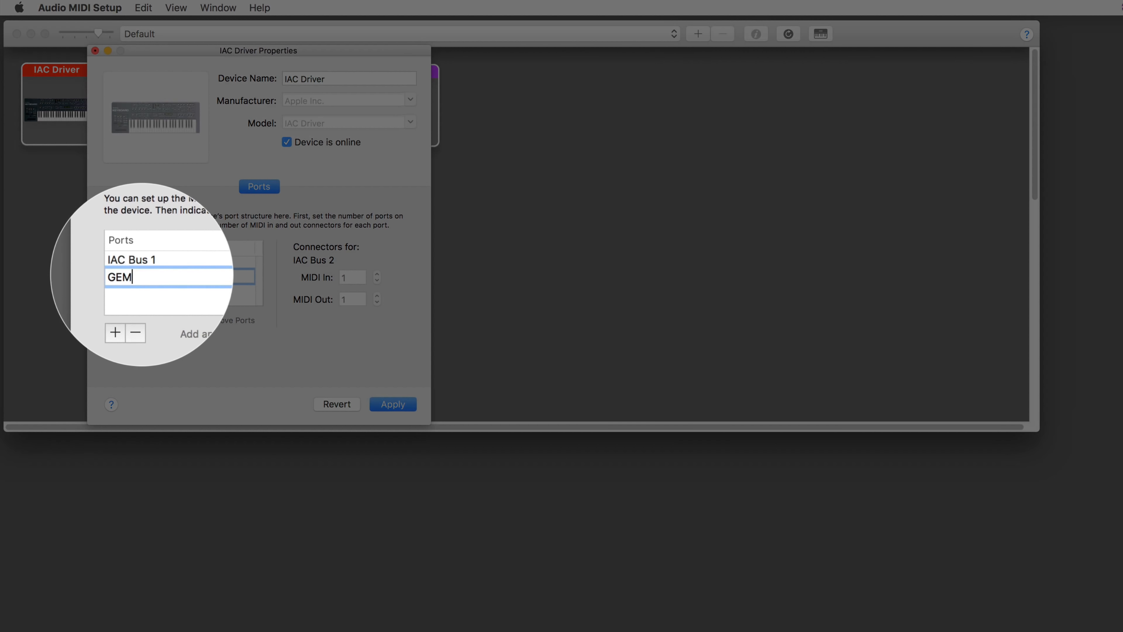
key("Return")
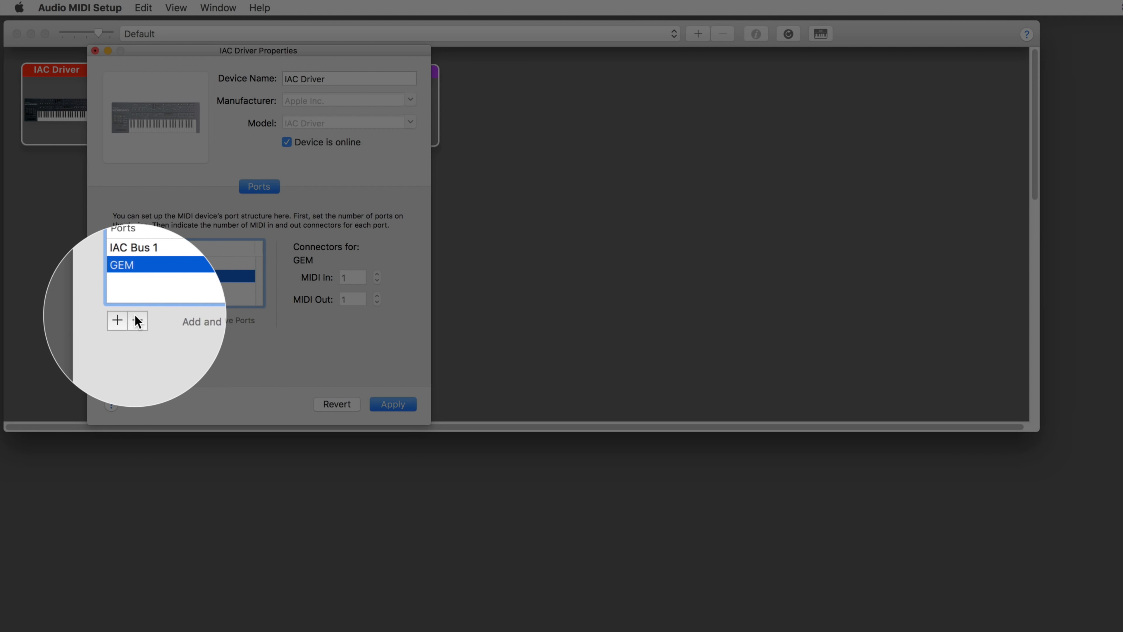
- Remove the GEM port and apply the IAC Driver port changes
left_click(137, 320)
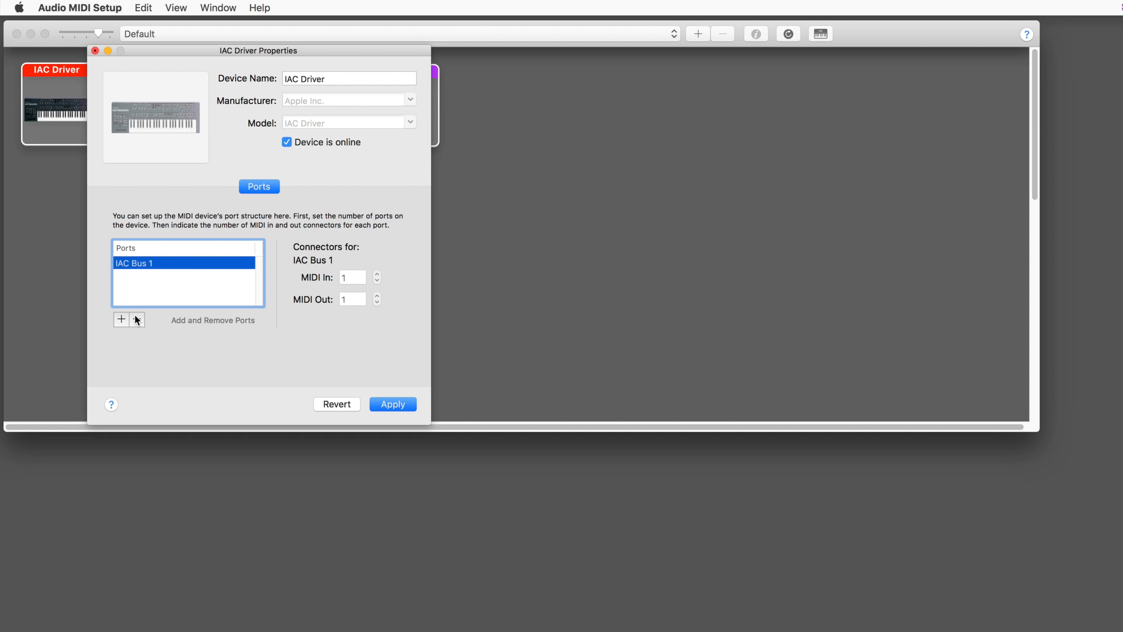
left_click(393, 405)
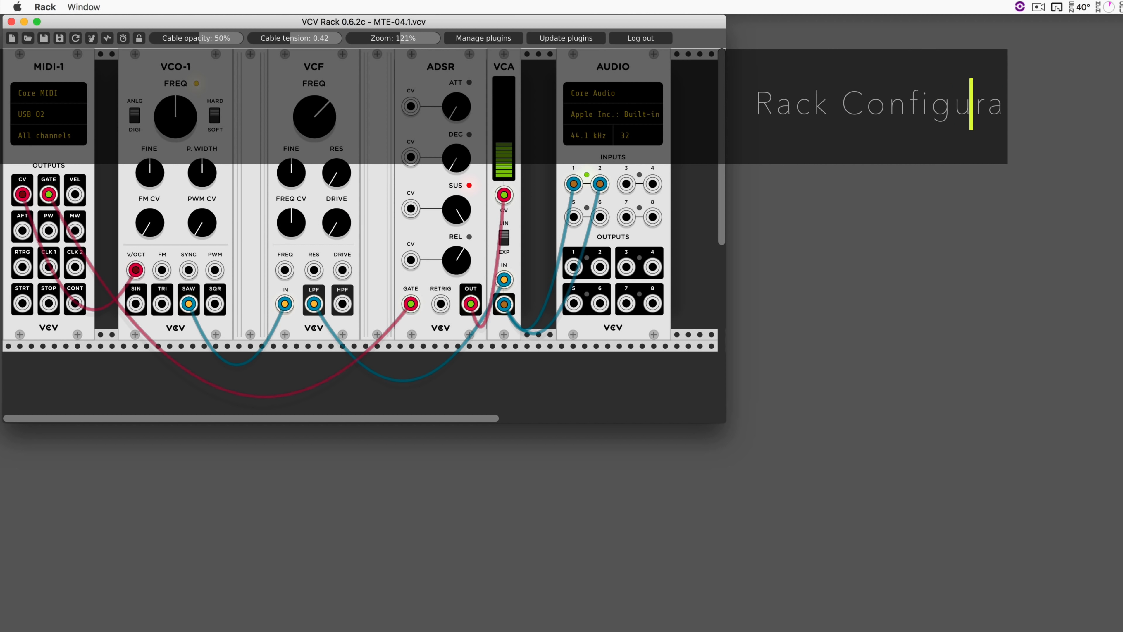
- Switch to VCV Rack and lower the VCF module's main frequency to its centre setting
mouse_move(314, 117)
left_mouse_down()
mouse_move(315, 64)
mouse_move(314, 150)
mouse_move(302, 126)
left_mouse_up()
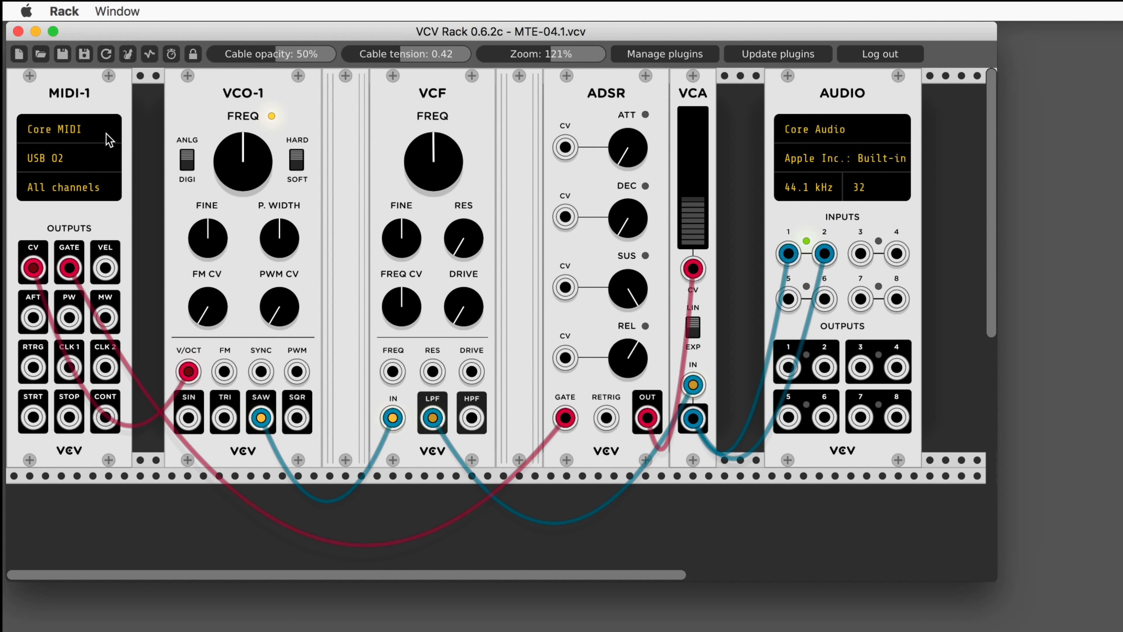
- Set the MIDI-1 module's driver to Core MIDI and its device to IAC Driver IAC Bus 1
left_click(109, 141)
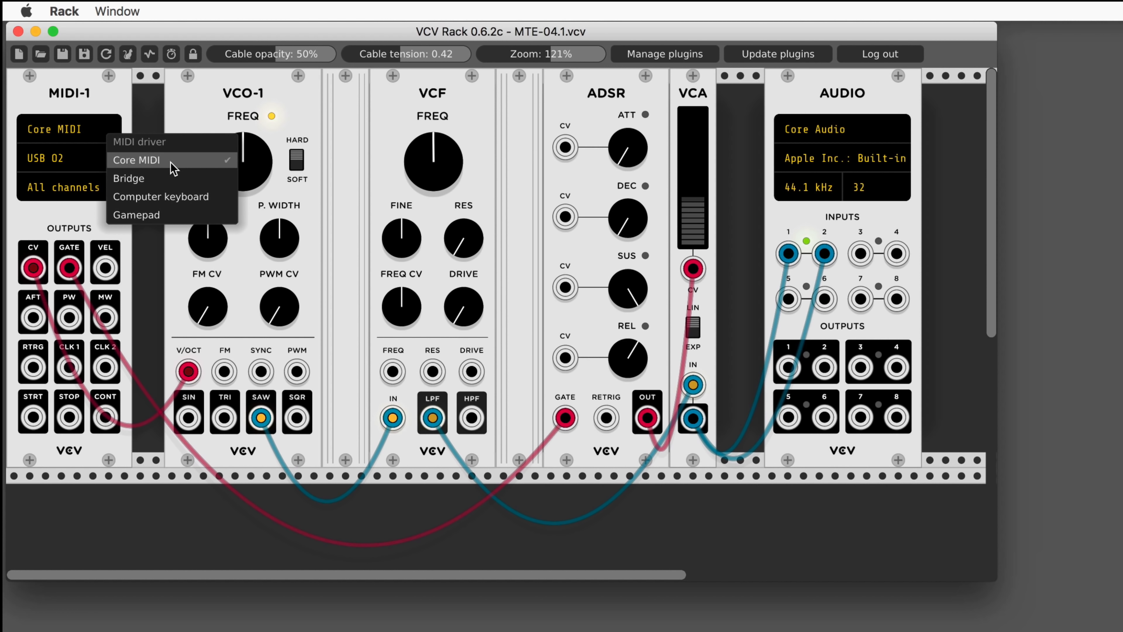
left_click(174, 167)
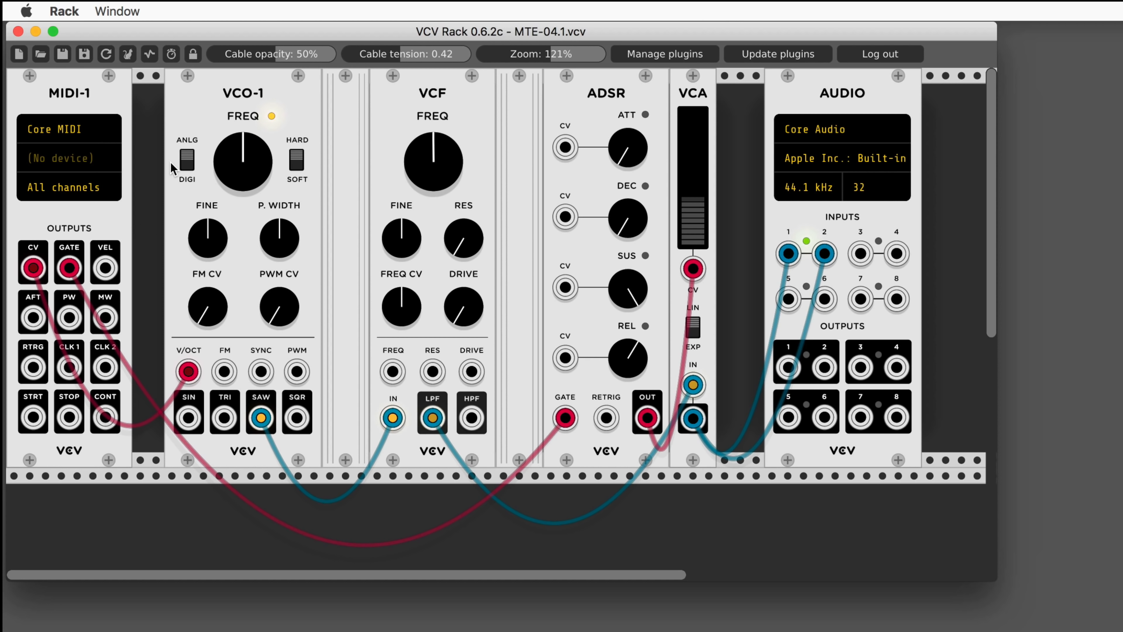
left_click(106, 162)
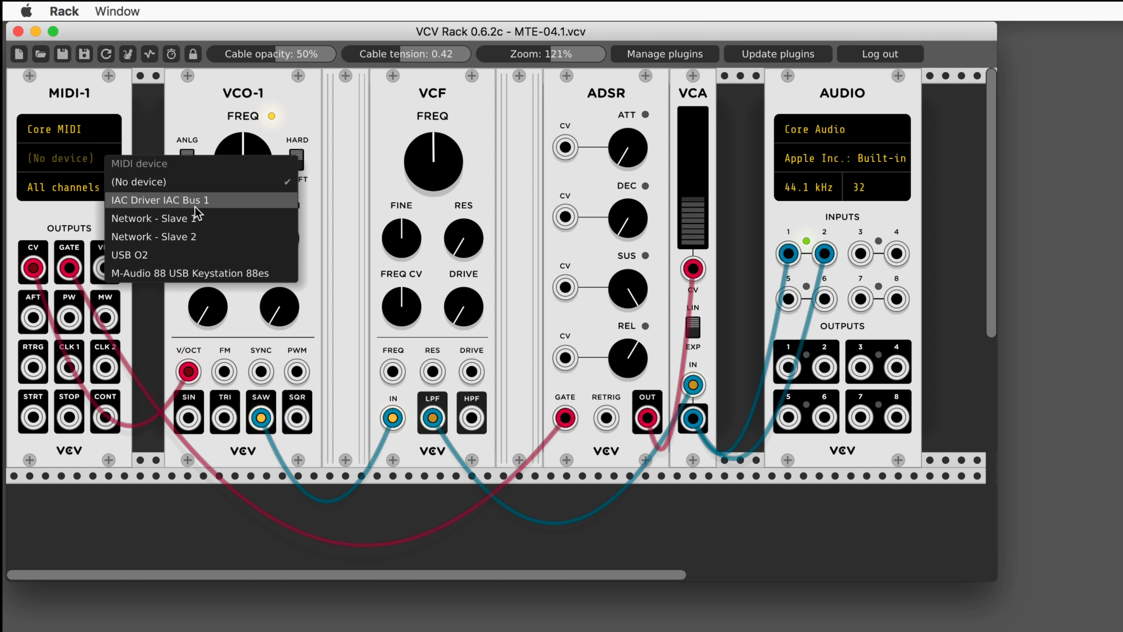
left_click(195, 205)
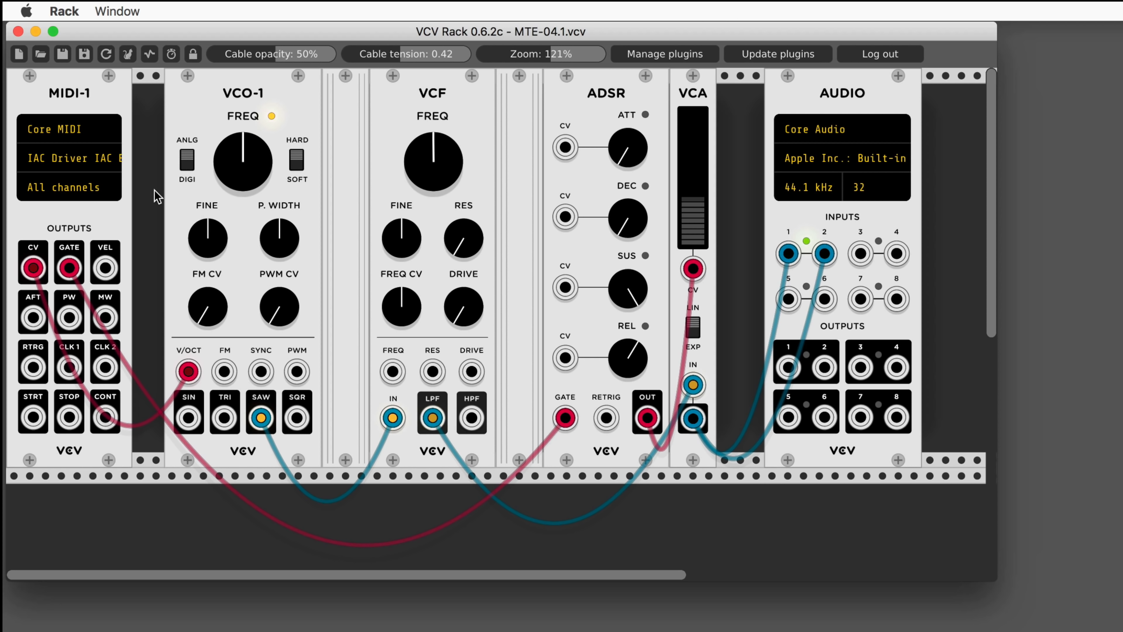
left_click(116, 162)
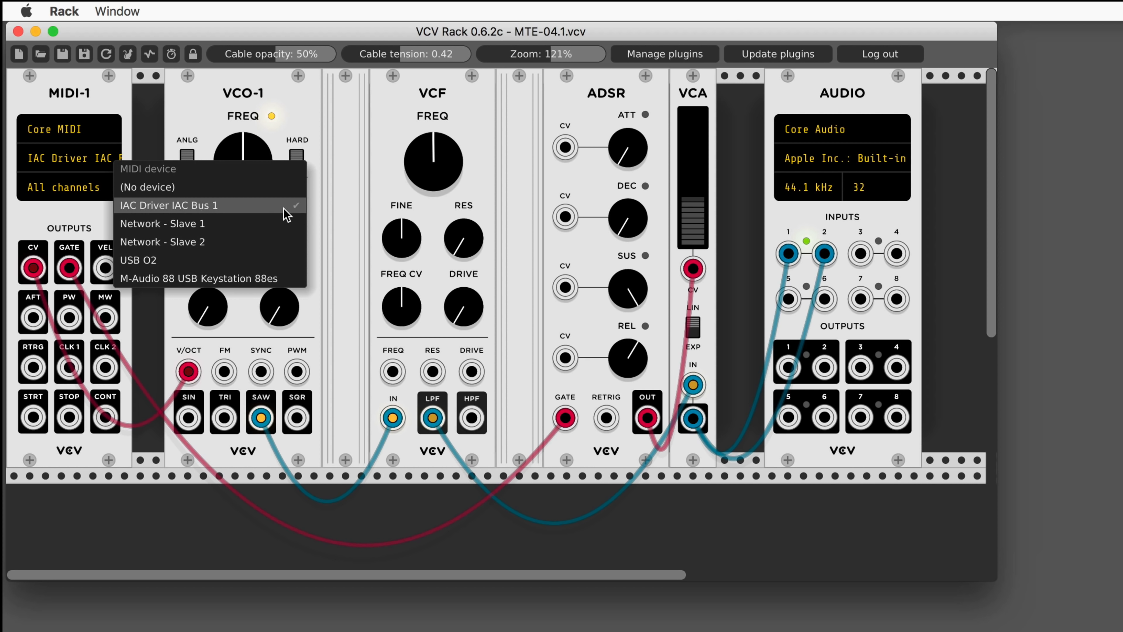
left_click(92, 156)
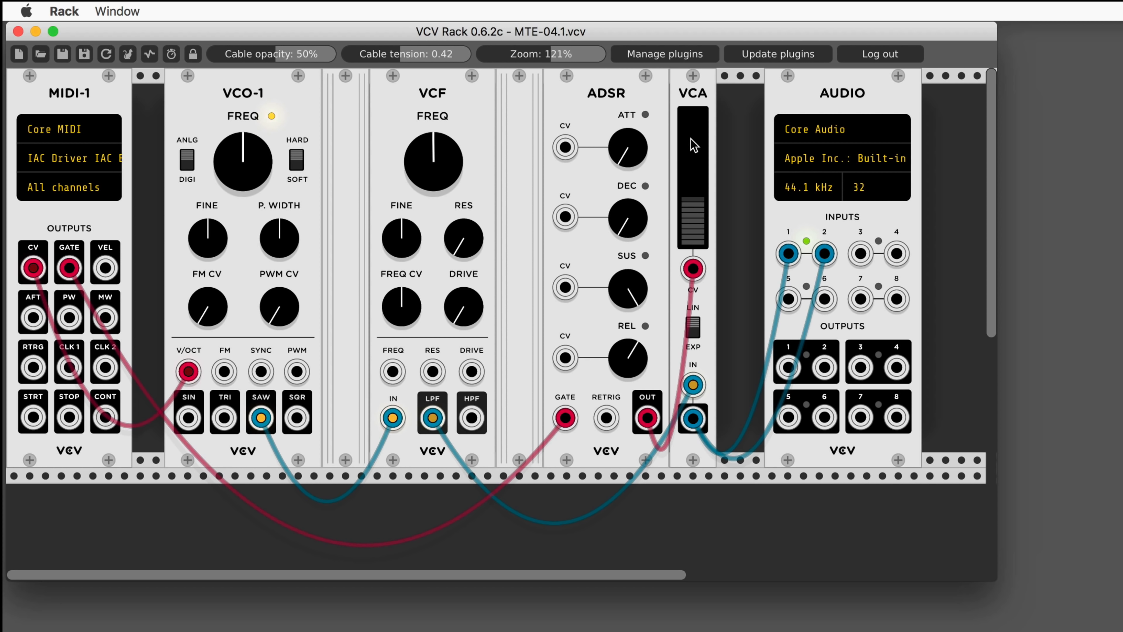
left_click(89, 158)
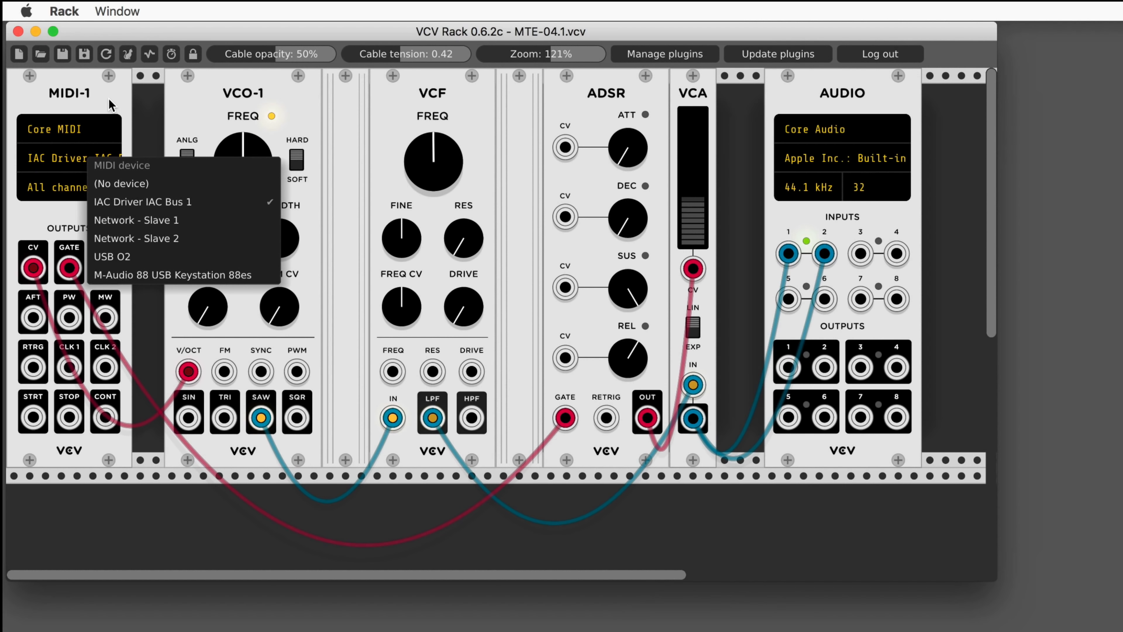
left_click(109, 98)
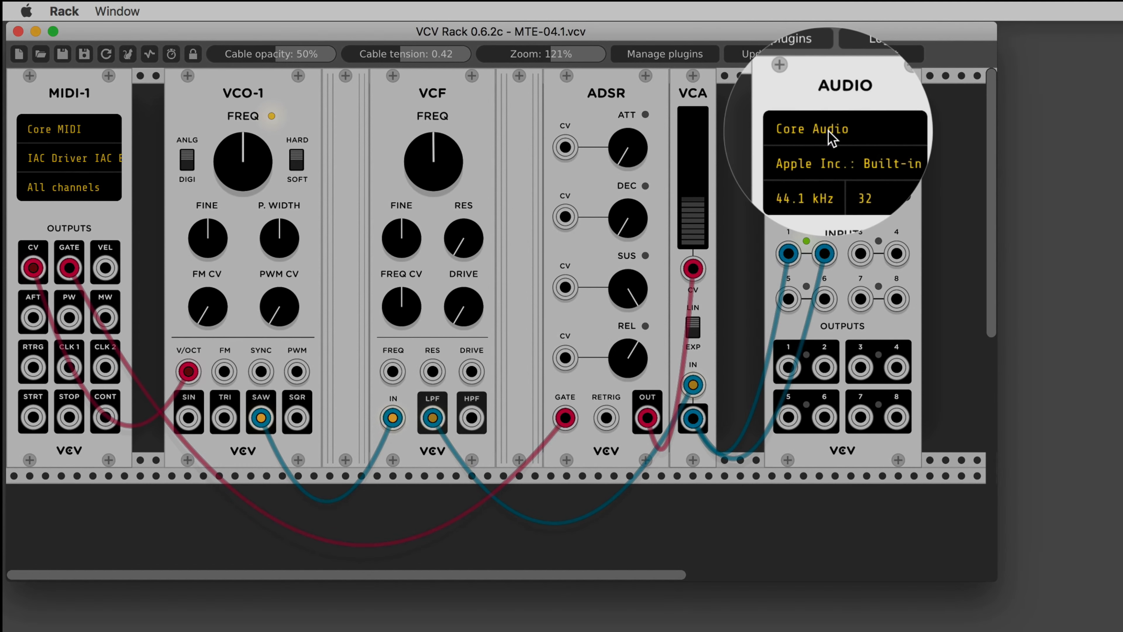
- Set the AUDIO module's driver to Bridge and its audio device to Port 1
left_click(829, 142)
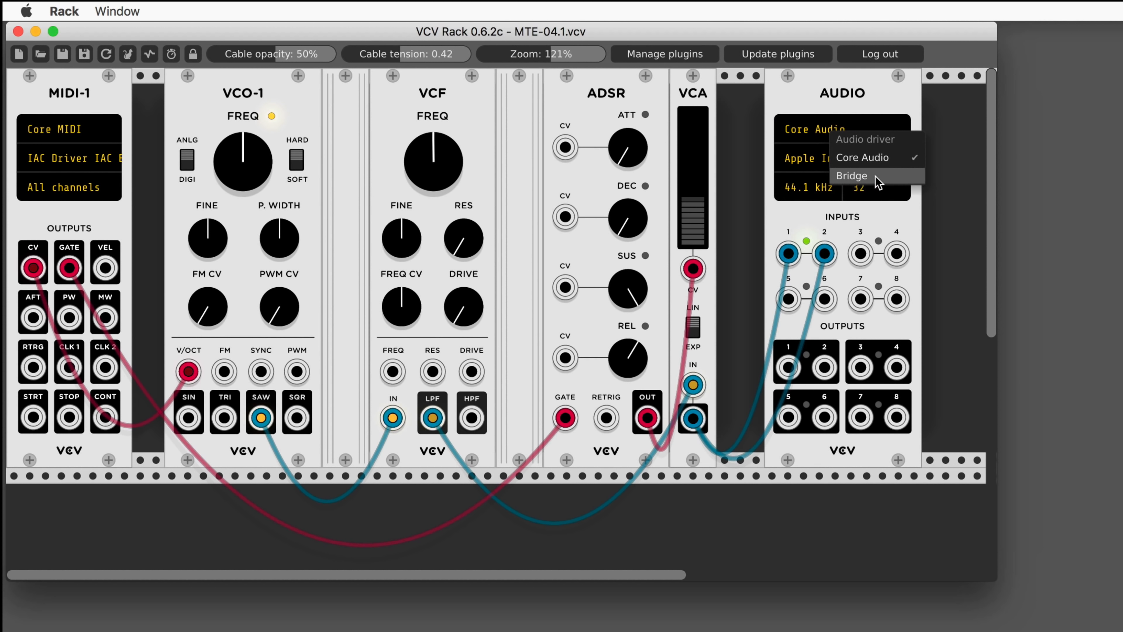
left_click(874, 176)
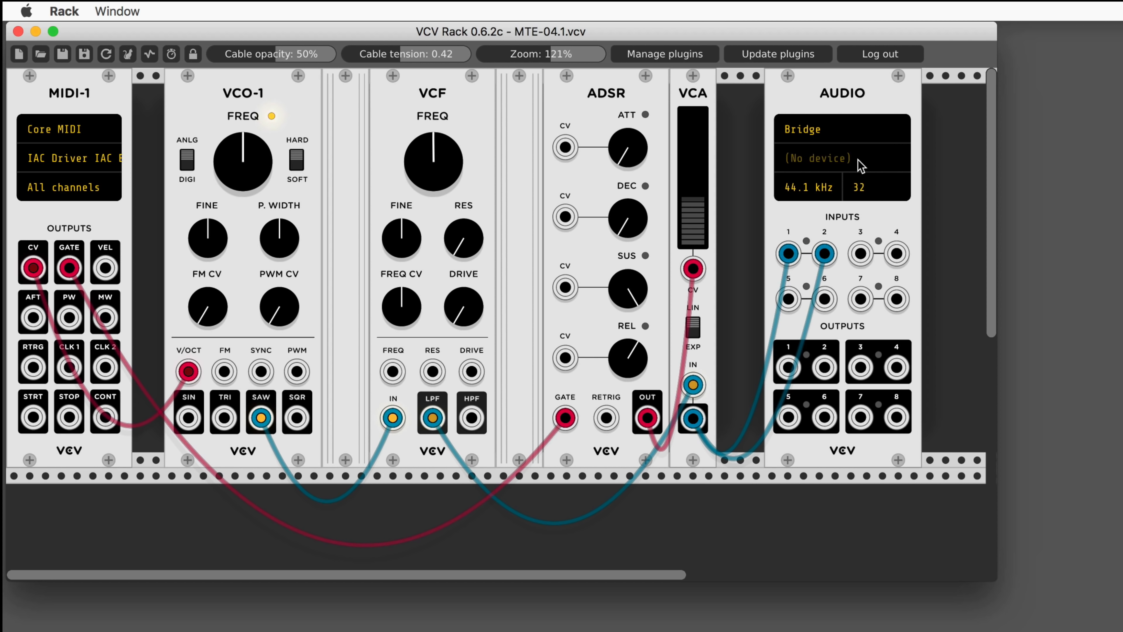
left_click(835, 135)
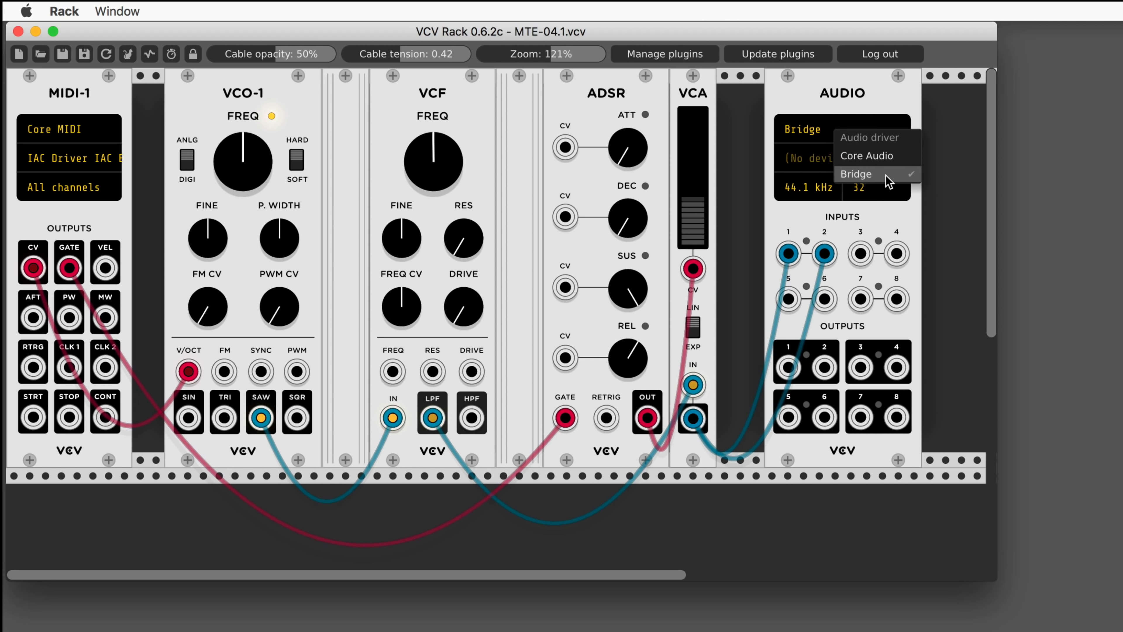
left_click(806, 103)
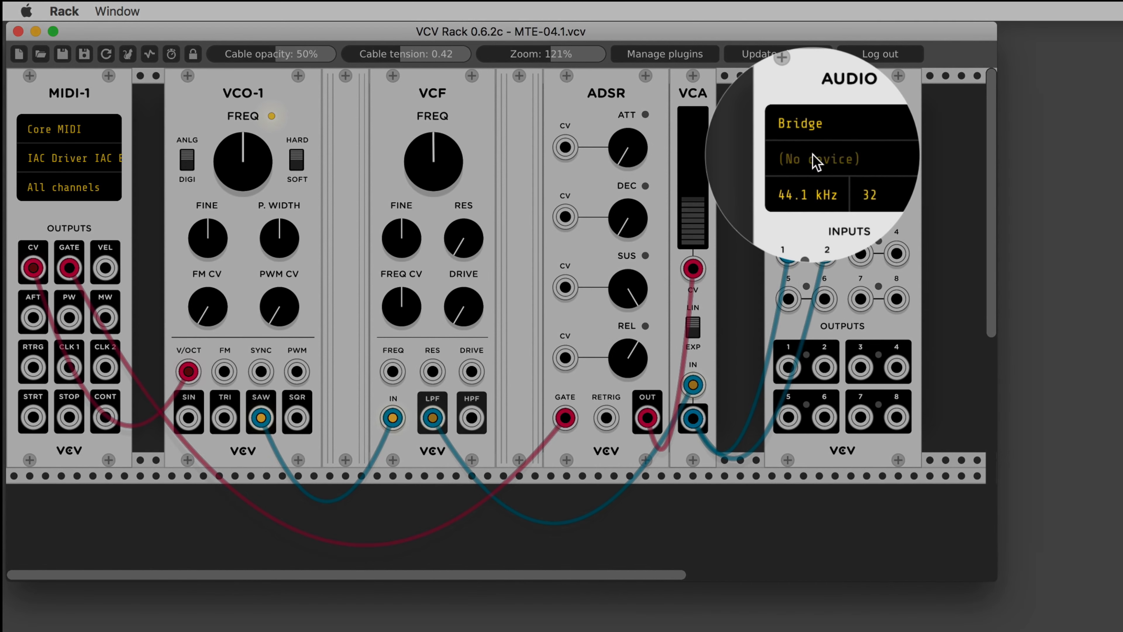
left_click(812, 157)
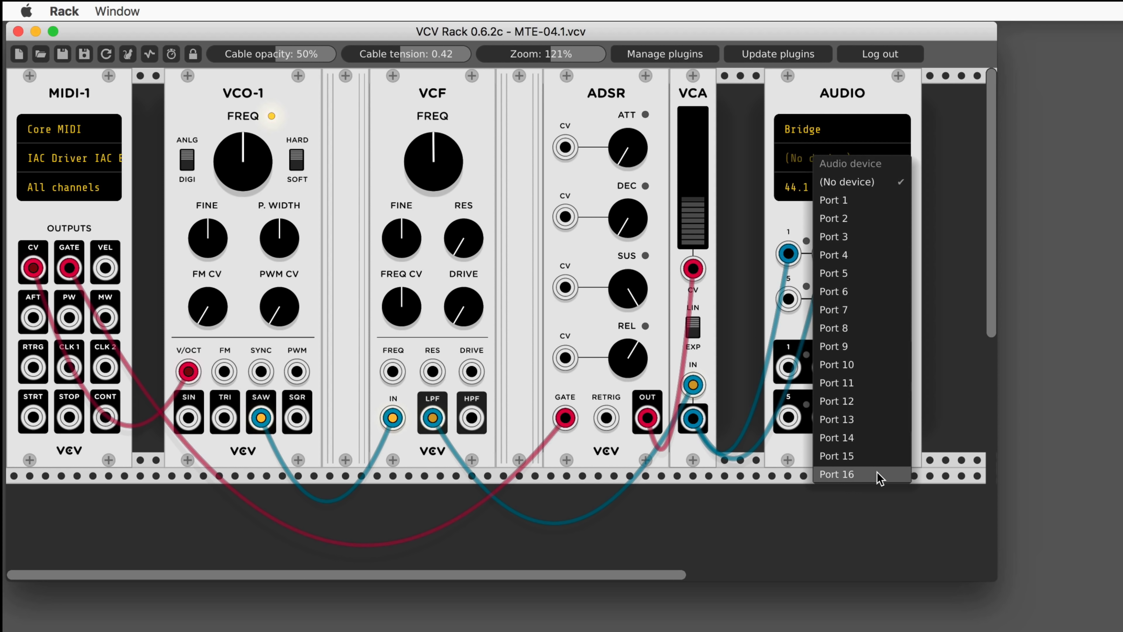
left_click(870, 206)
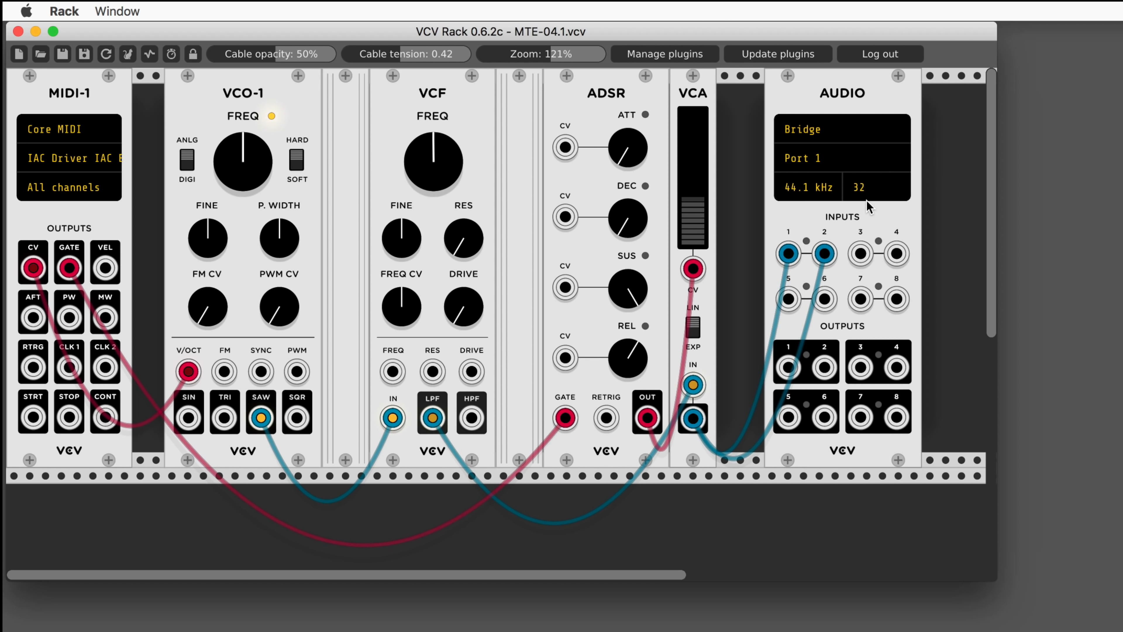
left_click(828, 156)
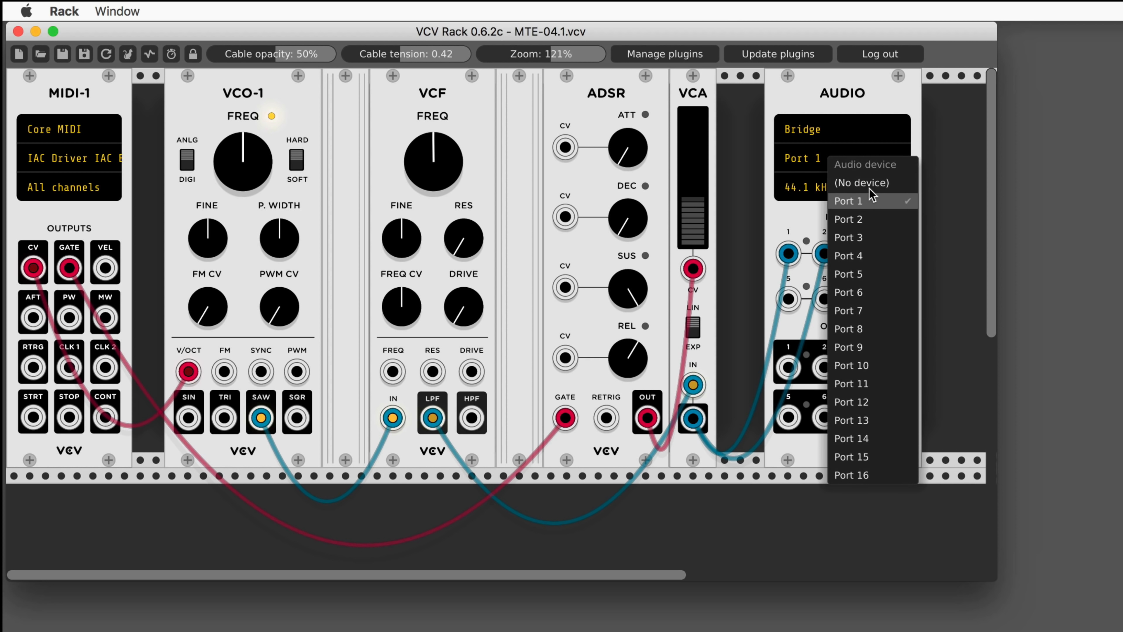
left_click(813, 163)
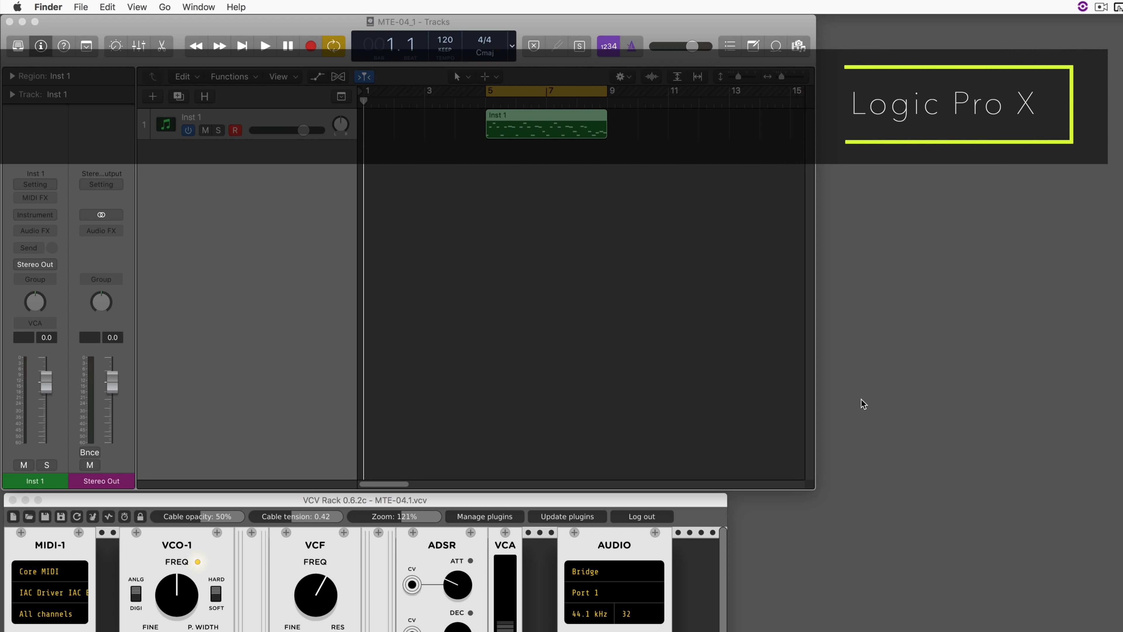
- Switch to Logic Pro X and insert the stereo External Instrument utility on the Inst 1 channel
left_click(271, 232)
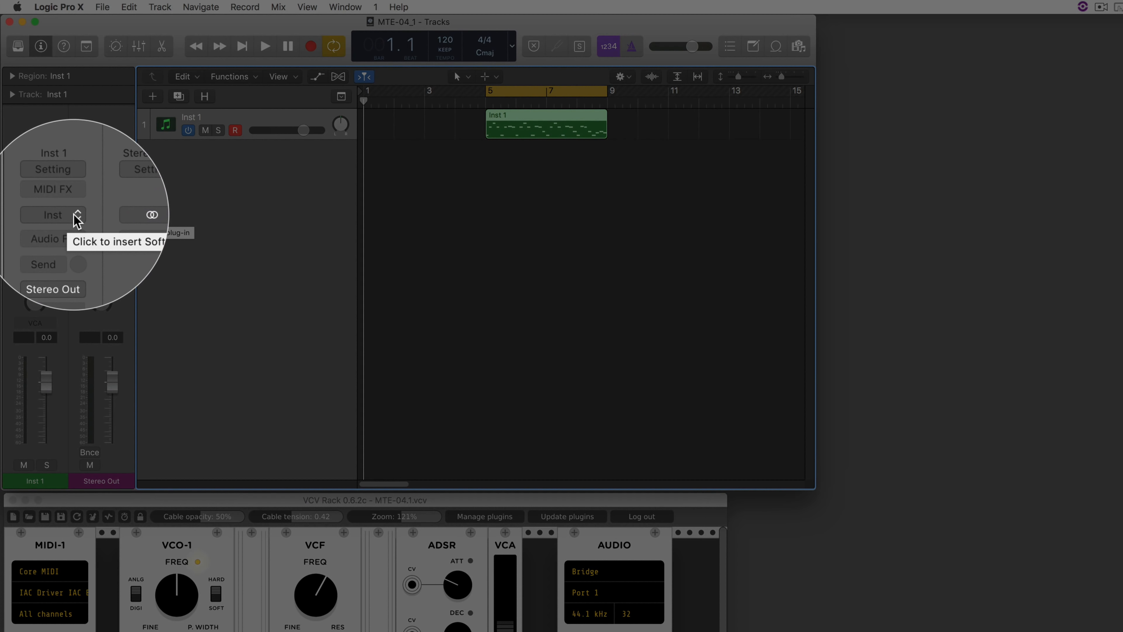
left_click(77, 215)
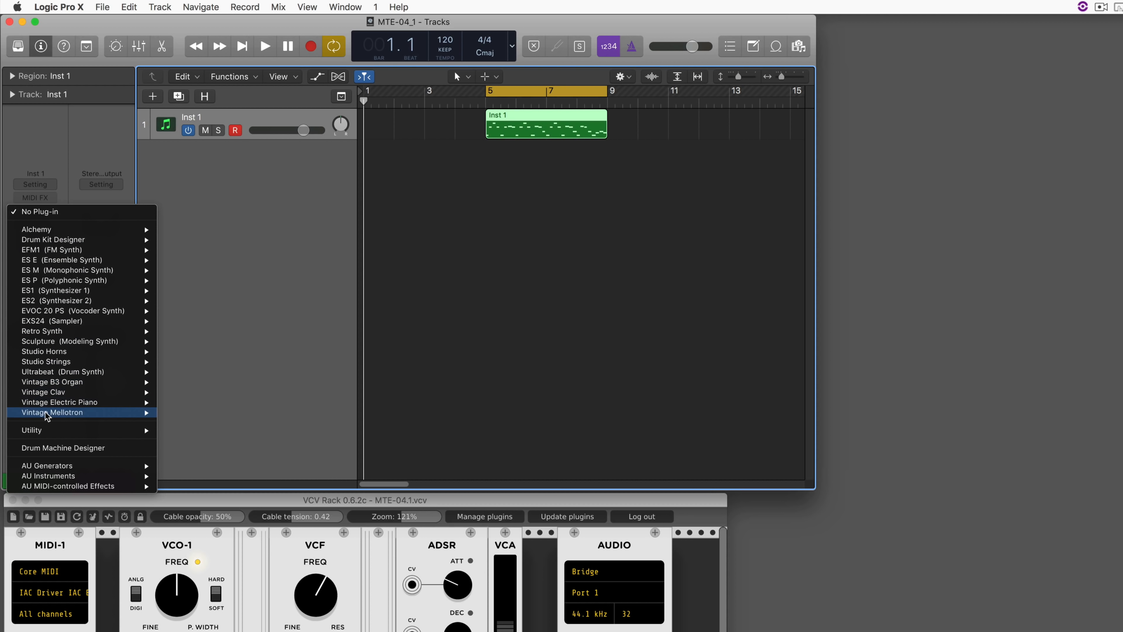
mouse_move(47, 429)
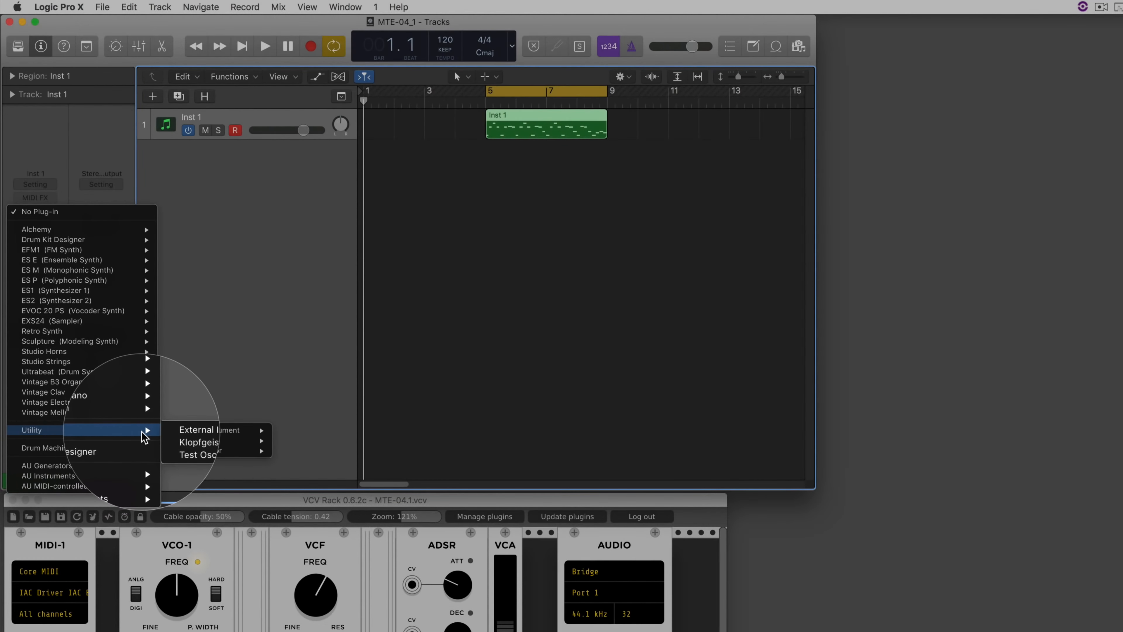
mouse_move(214, 433)
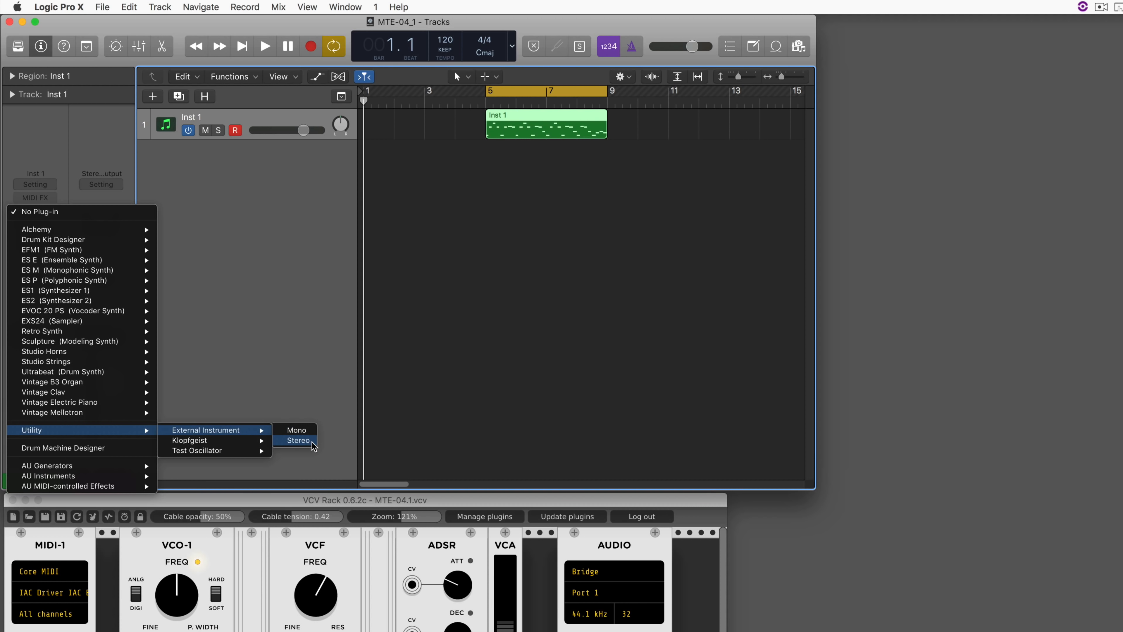
left_click(298, 440)
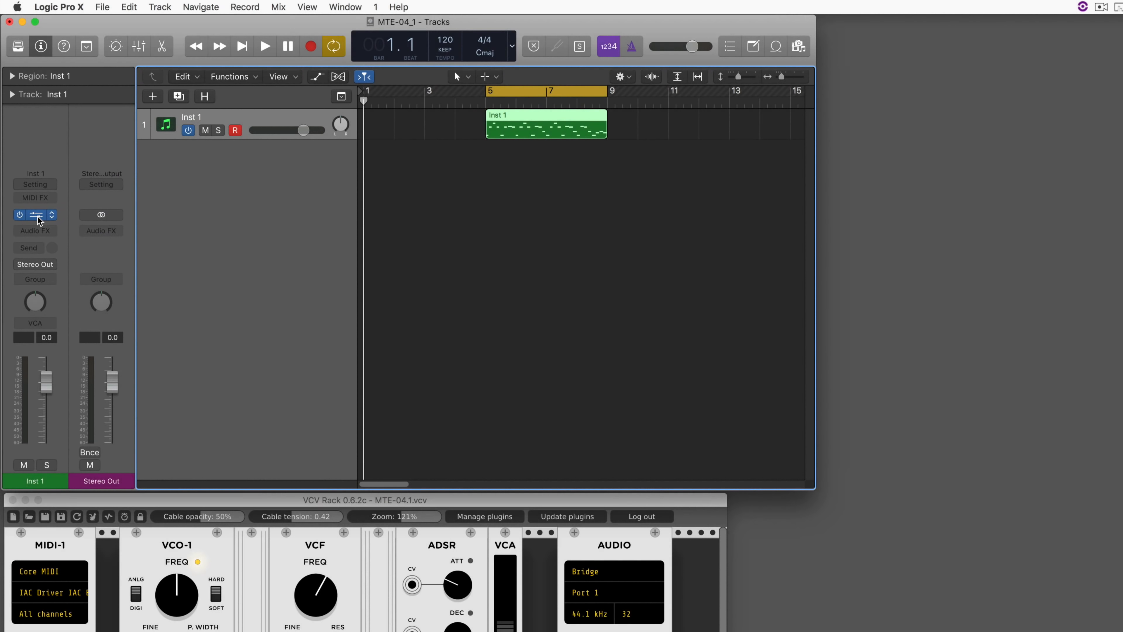
- Set the External Instrument's MIDI destination to IAC Driver IAC Bus 1 and close the plug-in window
left_click(37, 215)
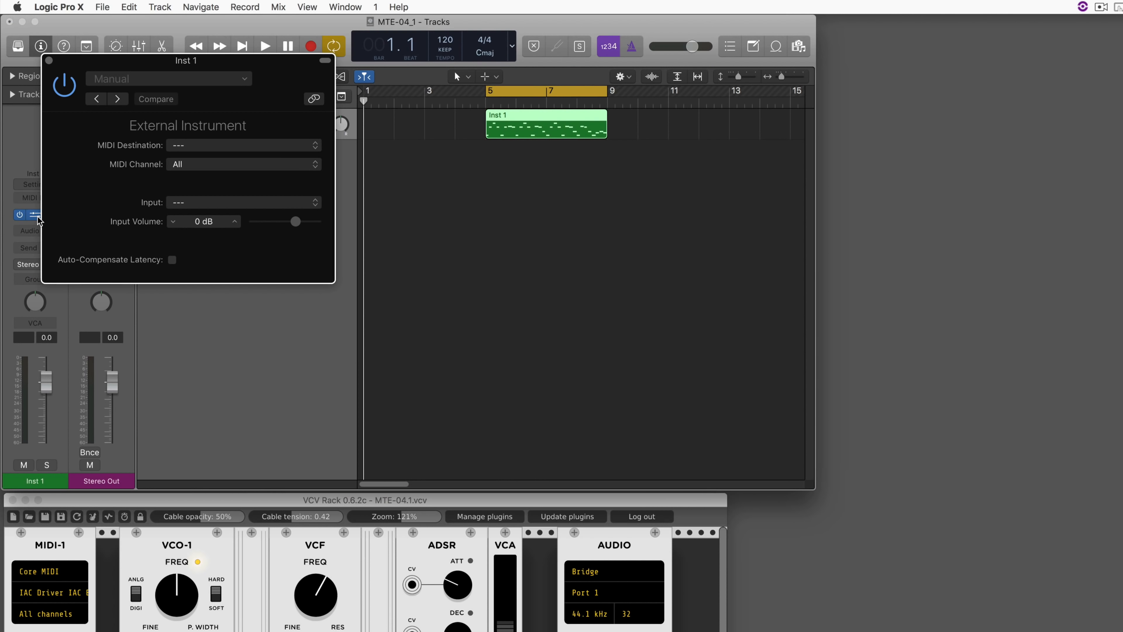
left_click_drag(106, 65, 230, 180)
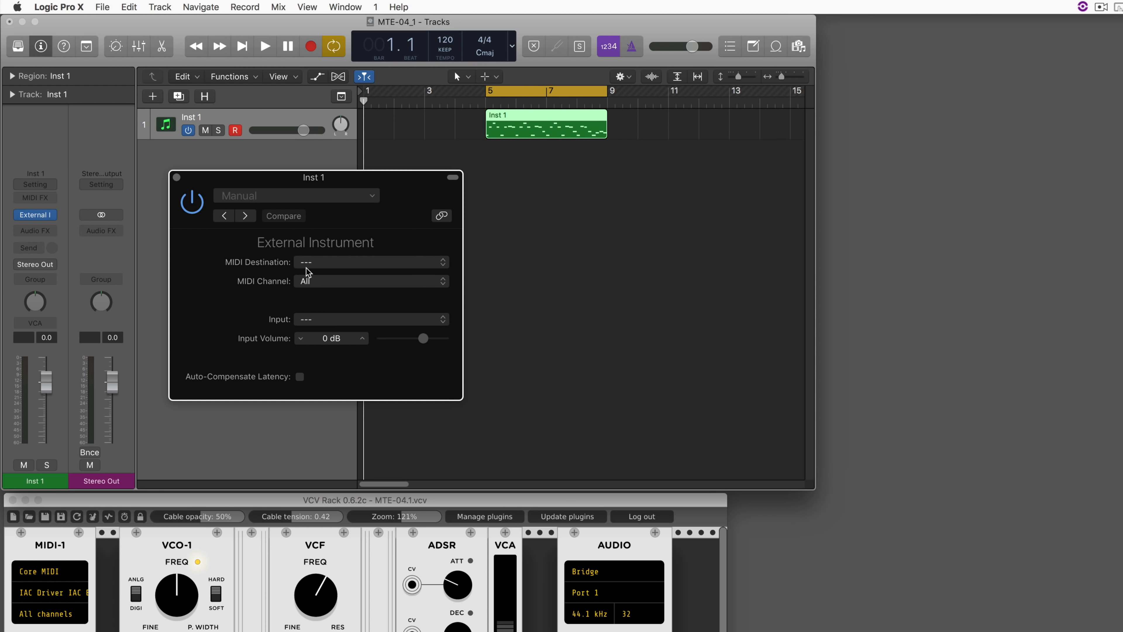
left_click(316, 262)
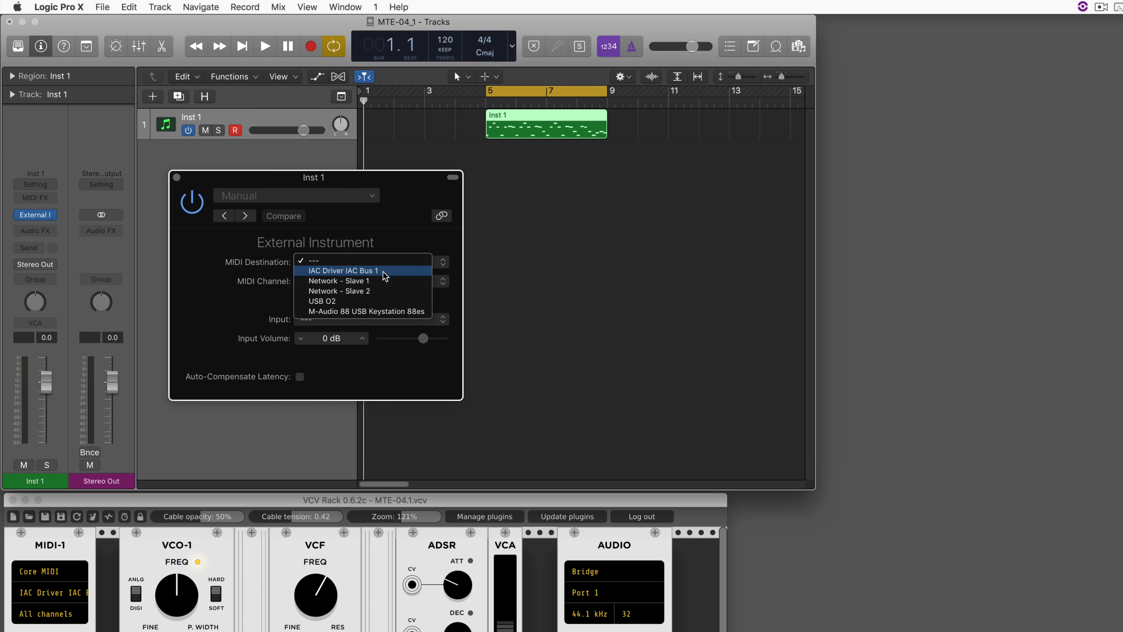
left_click(383, 271)
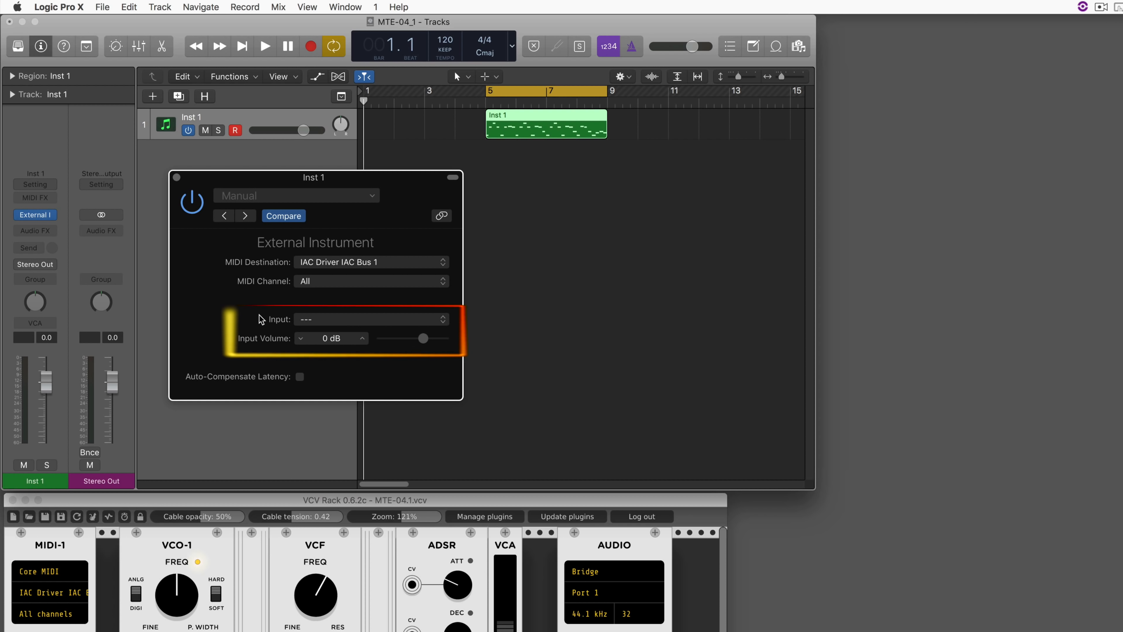
left_click(177, 177)
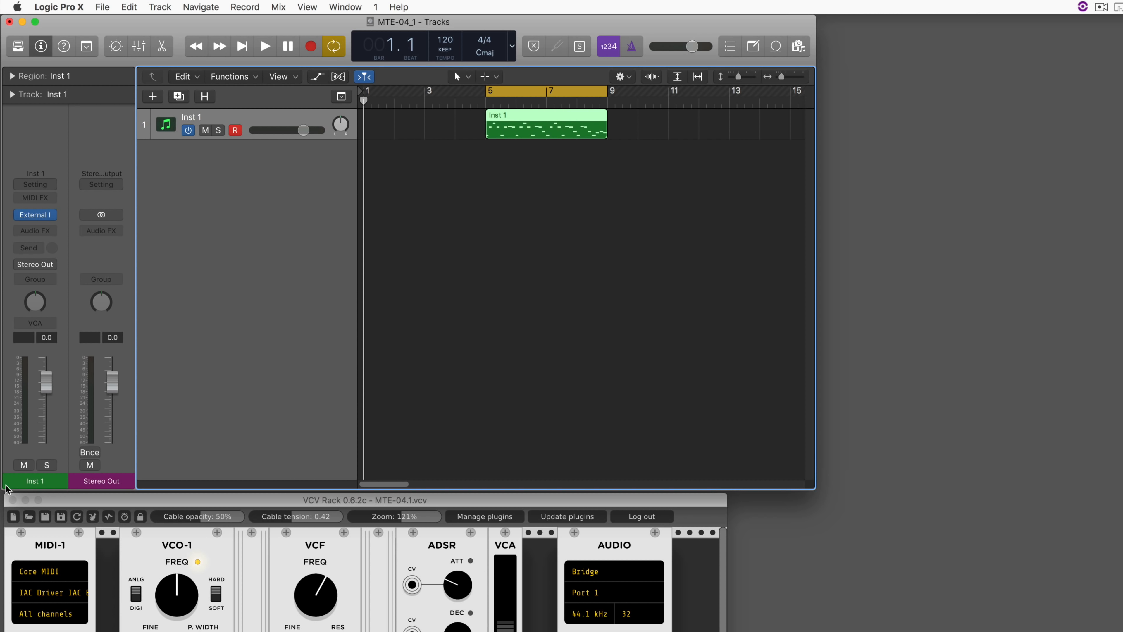
- Close VCV Rack, reopen it, and close it again so that Logic Pro X is in front
left_click(12, 500)
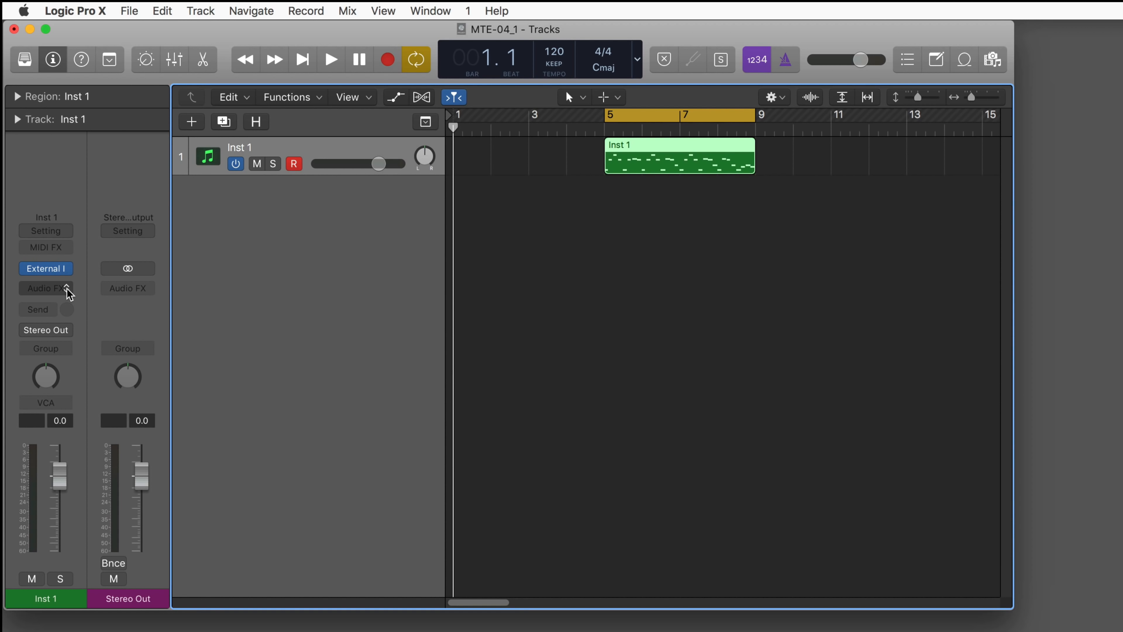
key("super+space")
type("rack")
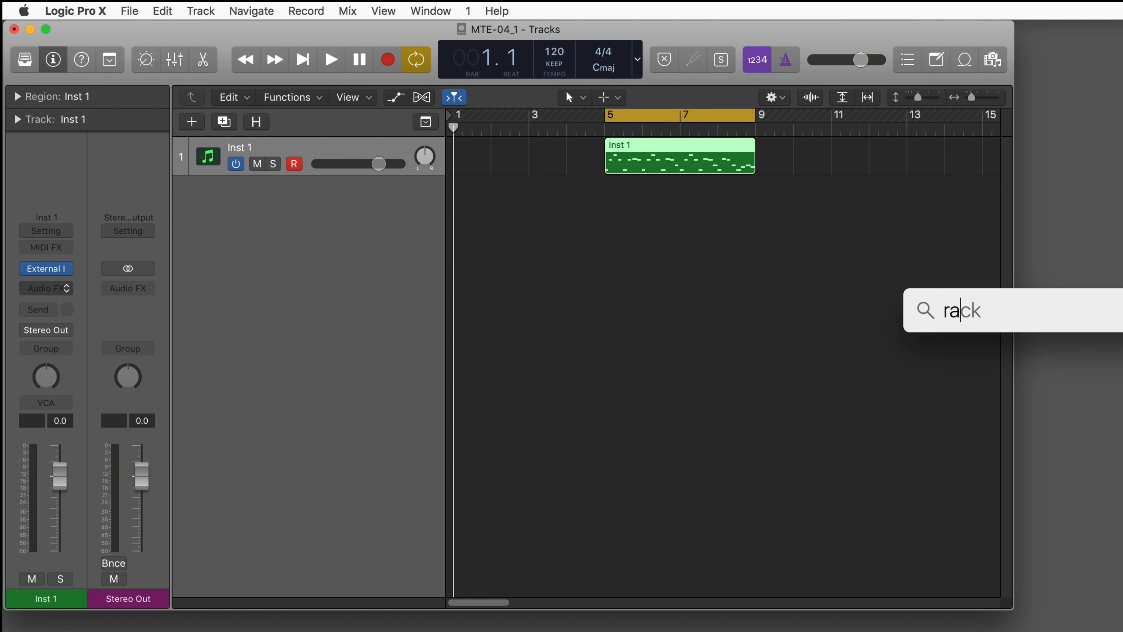
key("Return")
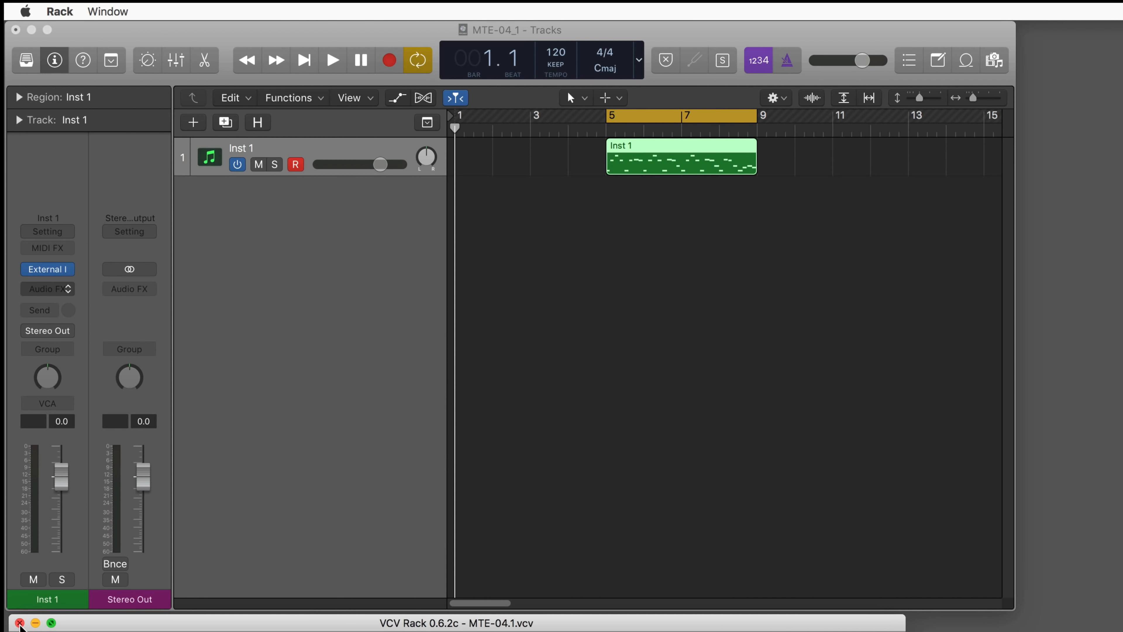
left_click(20, 623)
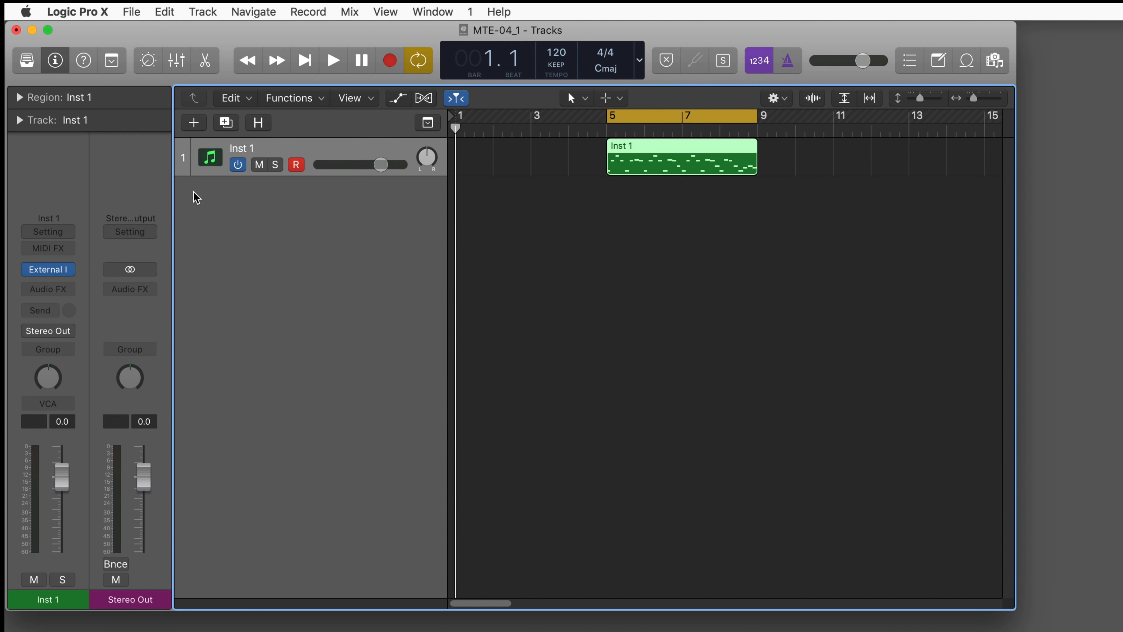
- Insert the stereo VCV Bridge Audio Unit as an audio effect on the Inst 1 channel
left_click(58, 289)
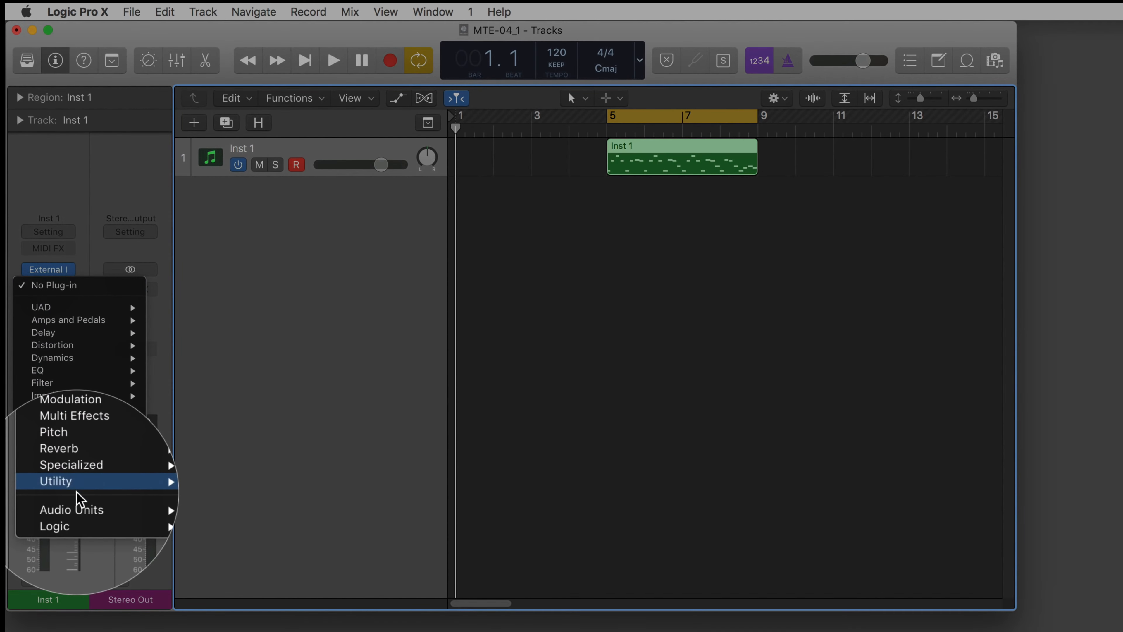
mouse_move(60, 505)
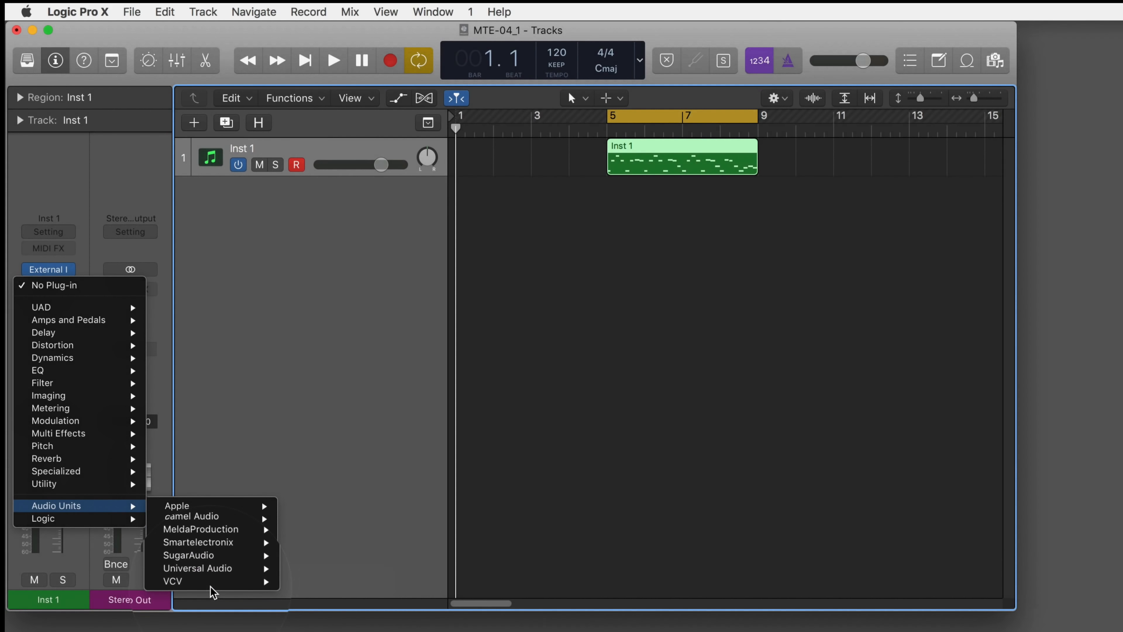
mouse_move(212, 587)
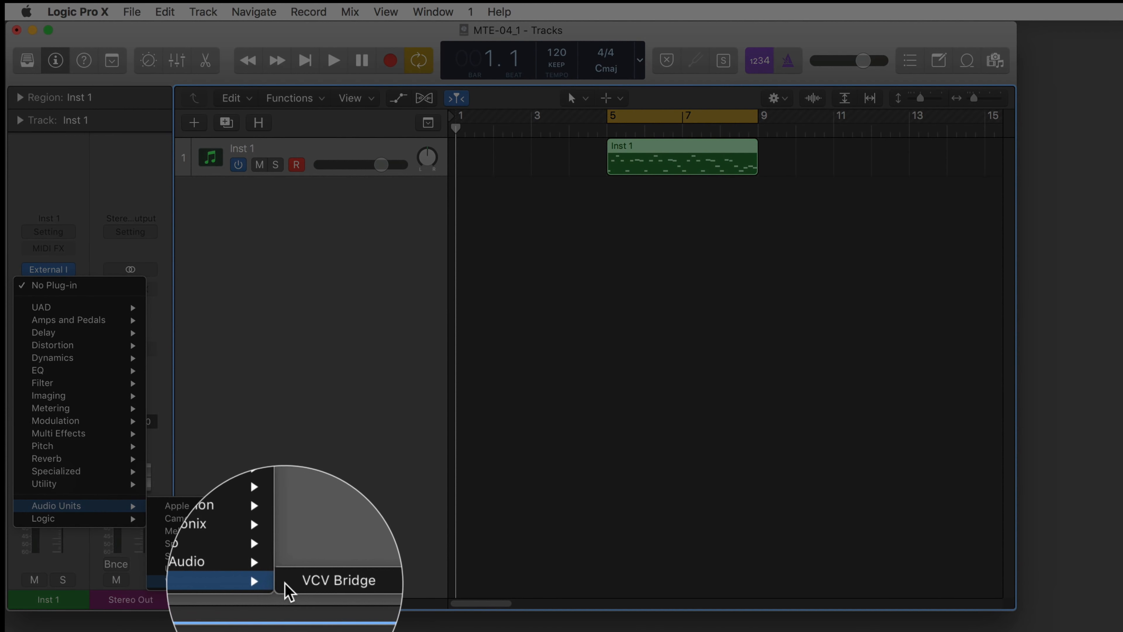
mouse_move(310, 582)
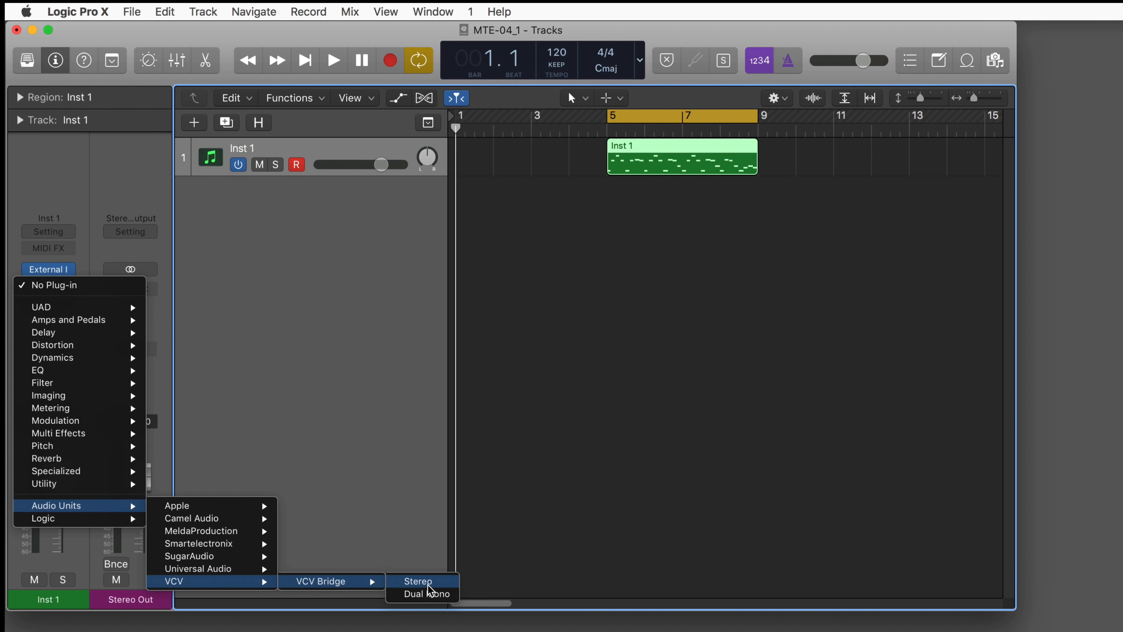
left_click(427, 583)
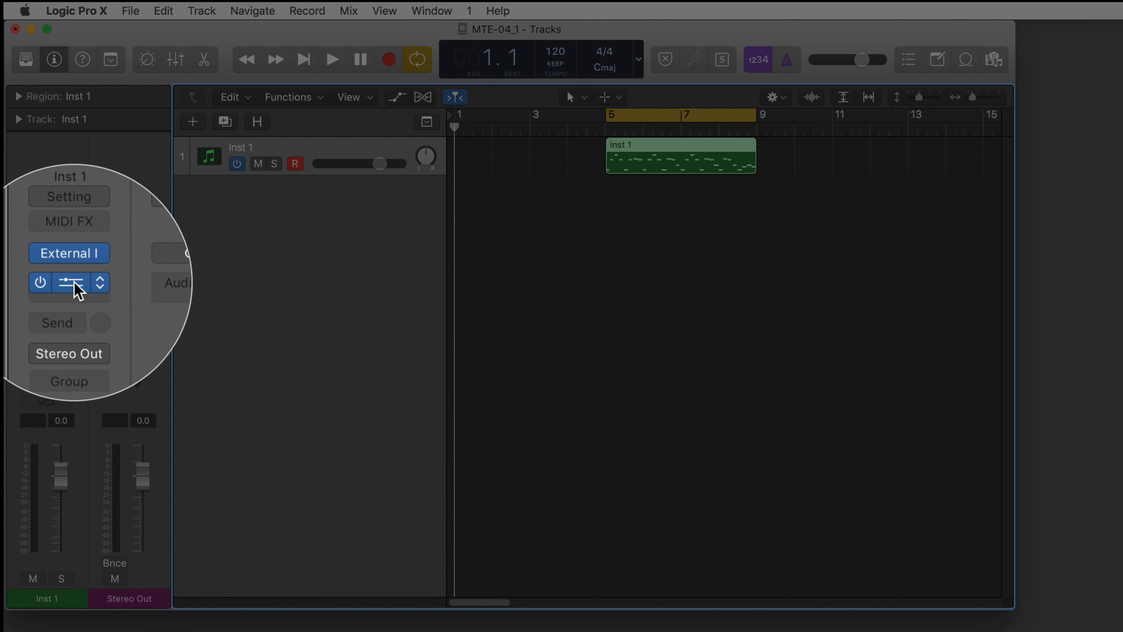
- Open the VCV Bridge plug-in window, move it clear of the channel strips, and view its port choices, keeping port 1
left_click(51, 285)
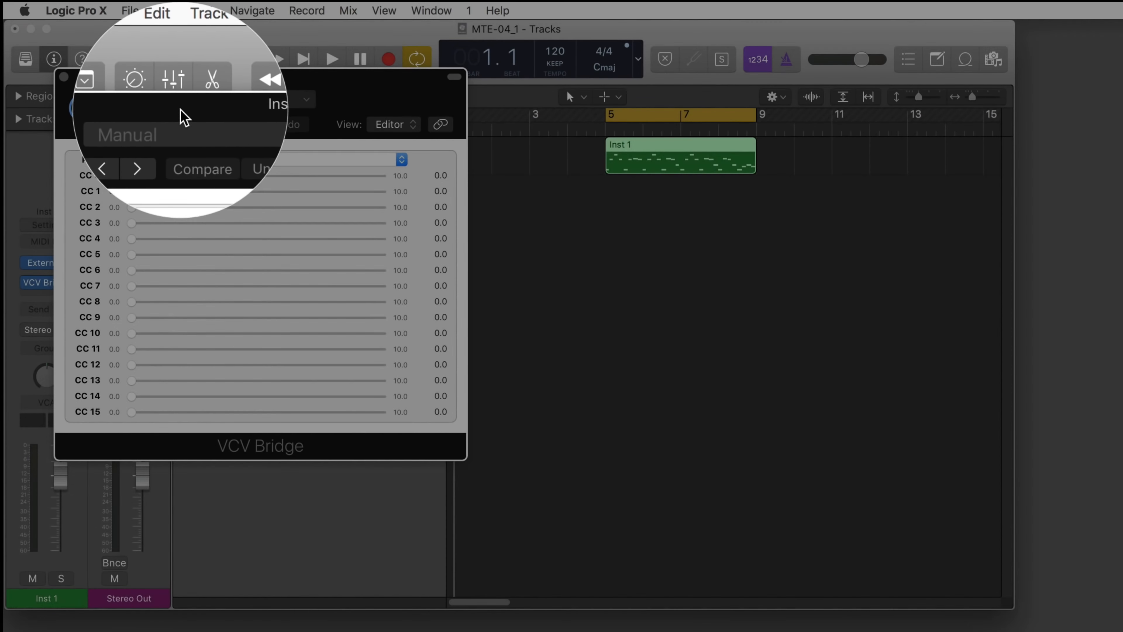
left_click_drag(183, 83, 448, 210)
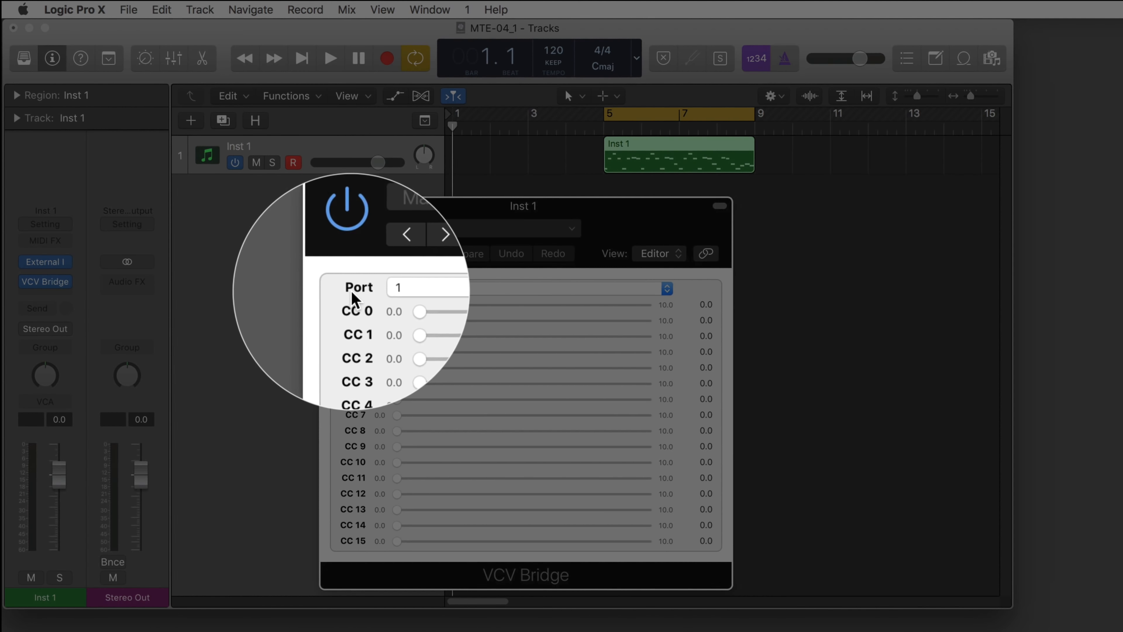
left_click(400, 290)
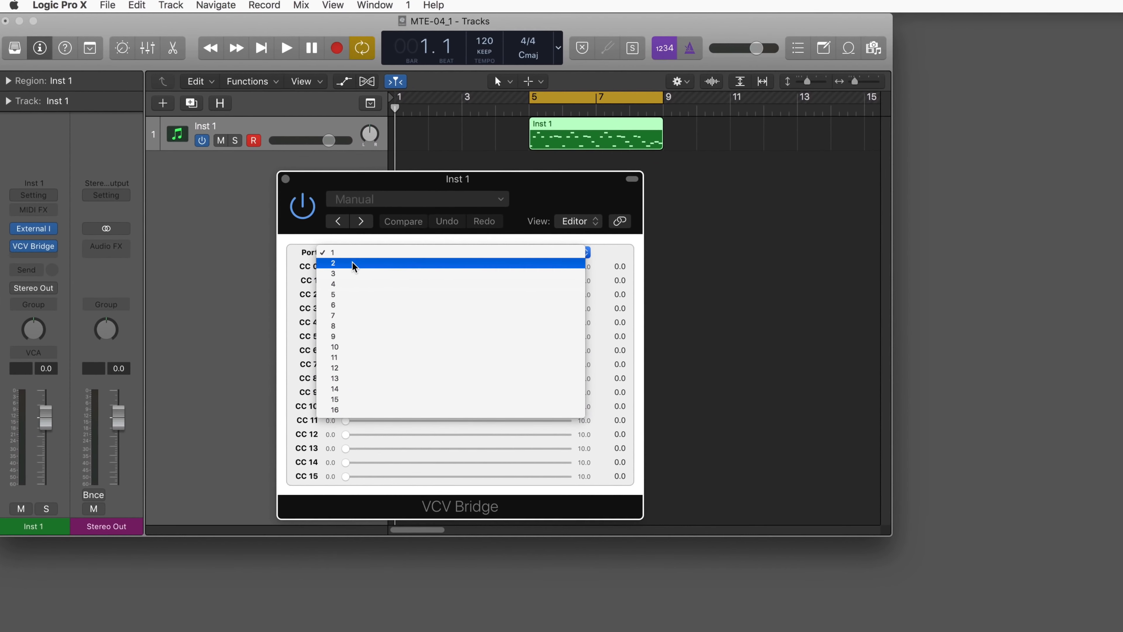
key("Escape")
- Launch VCV Rack again alongside Logic Pro X
key("super+space")
type("ra")
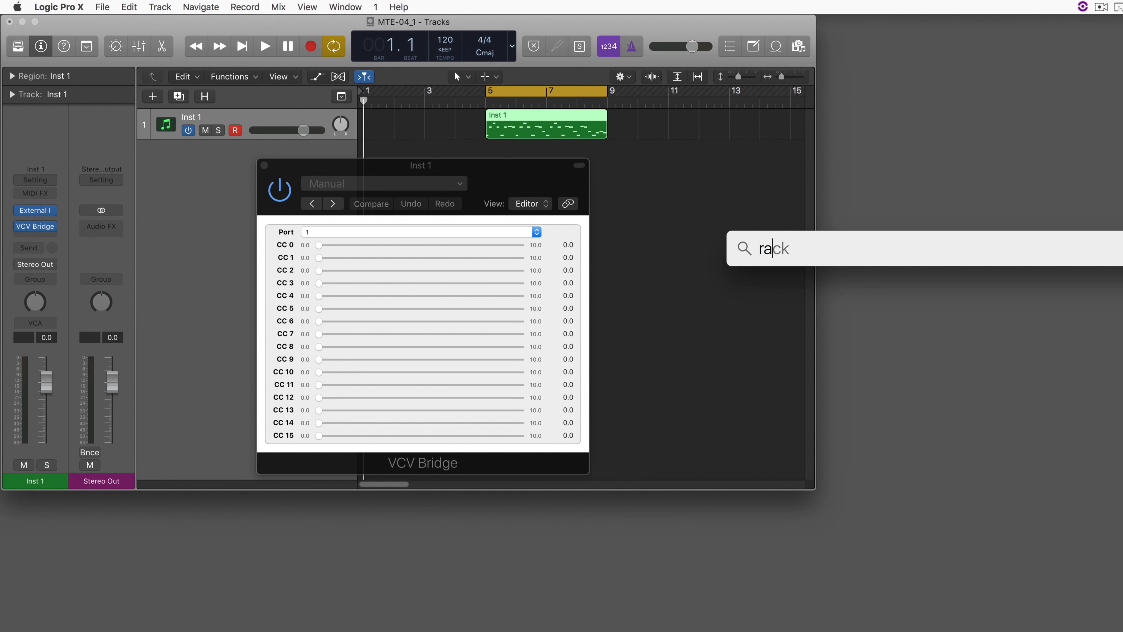
key("Return")
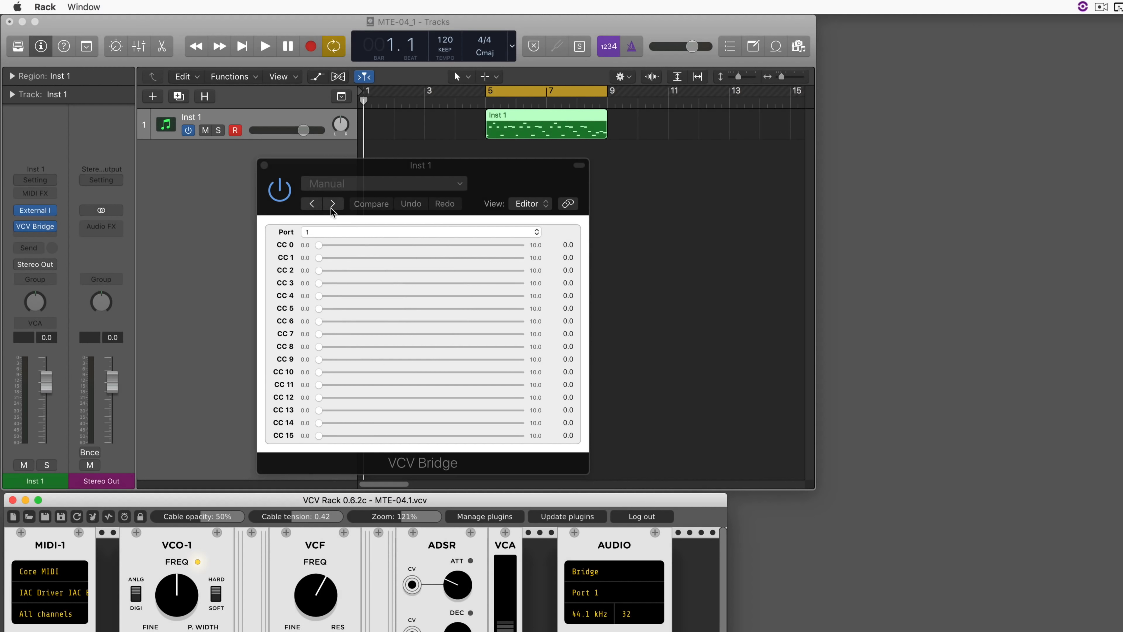
- Review the VCV Bridge port list without changing port 1, and close the plug-in window
left_click(319, 233)
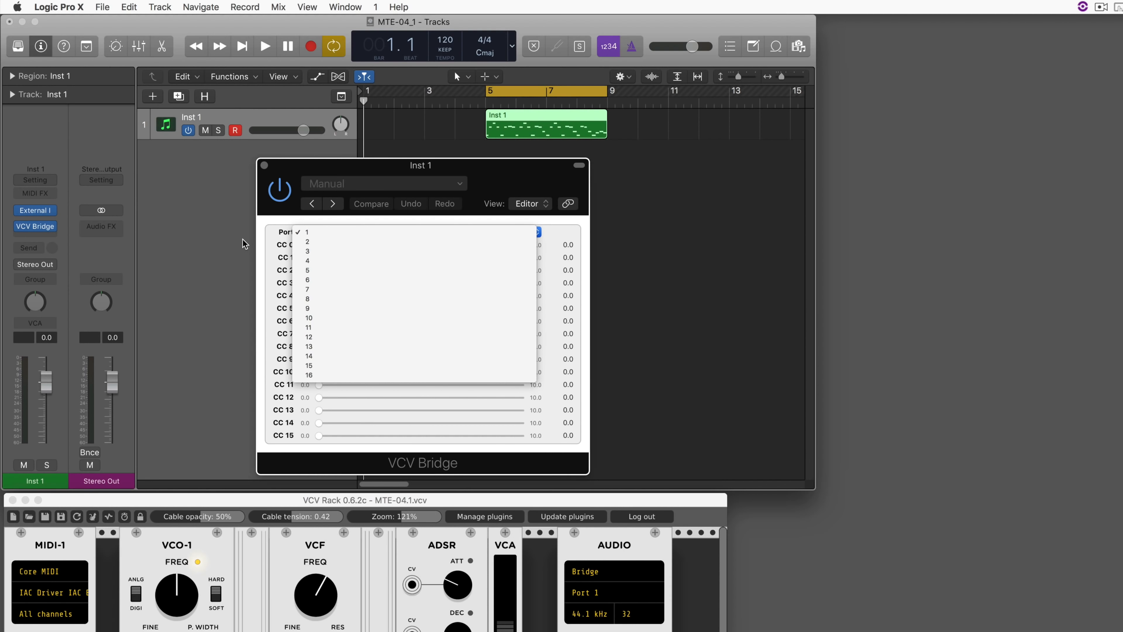
left_click(242, 239)
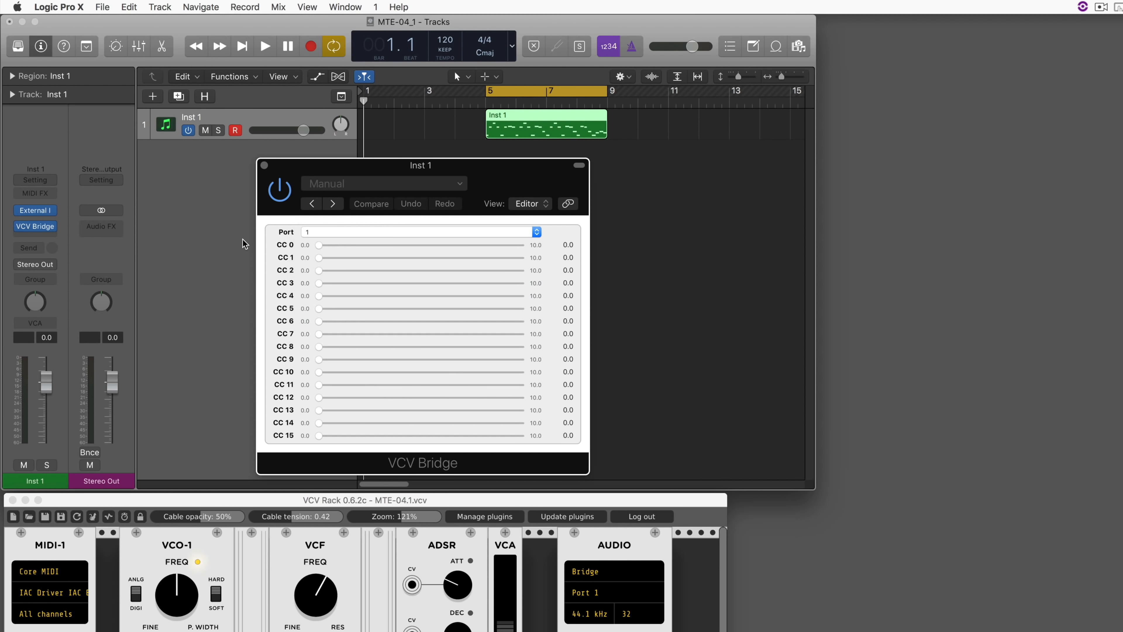
left_click(264, 166)
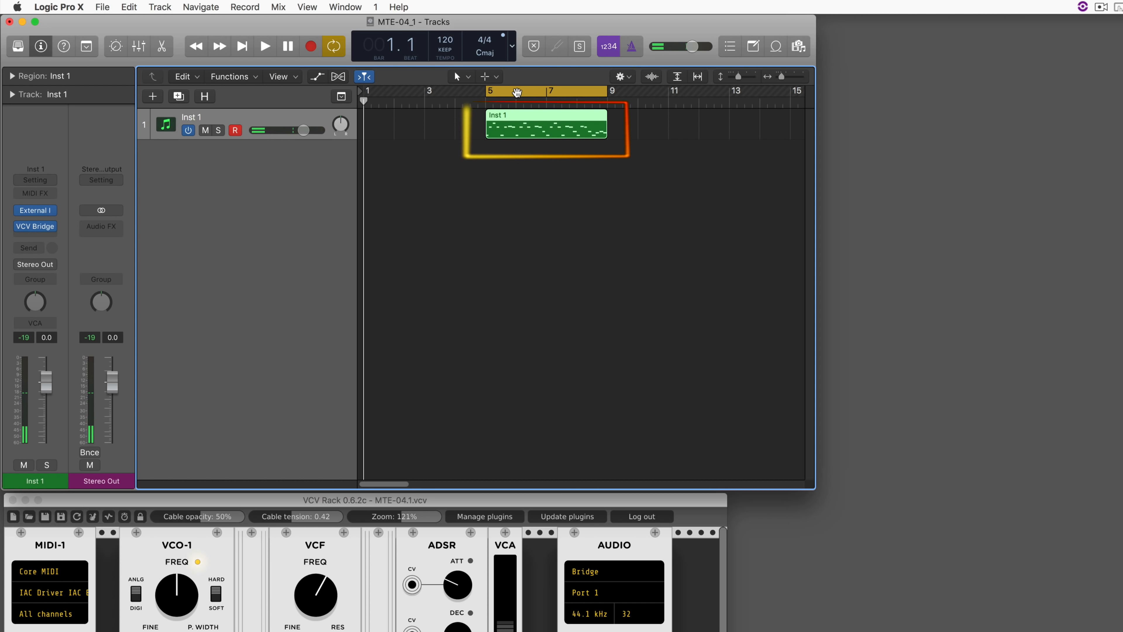
- Play the cycled Inst 1 region and raise the cutoff frequency of VCV Rack's VCF module
key("space")
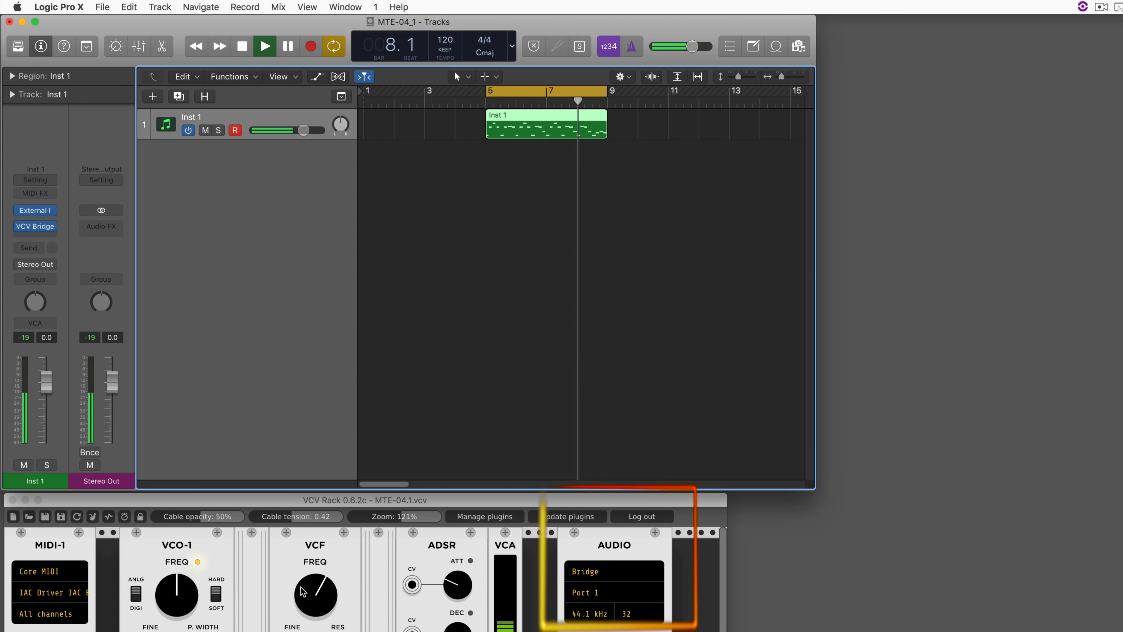
left_click(55, 602)
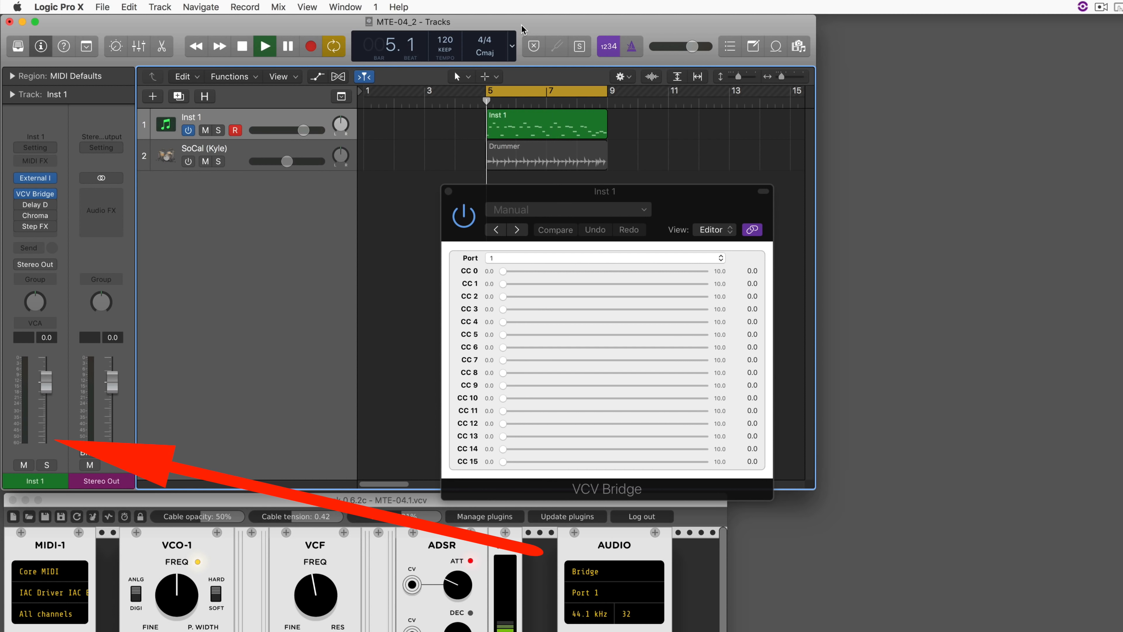
left_click_drag(316, 594, 316, 513)
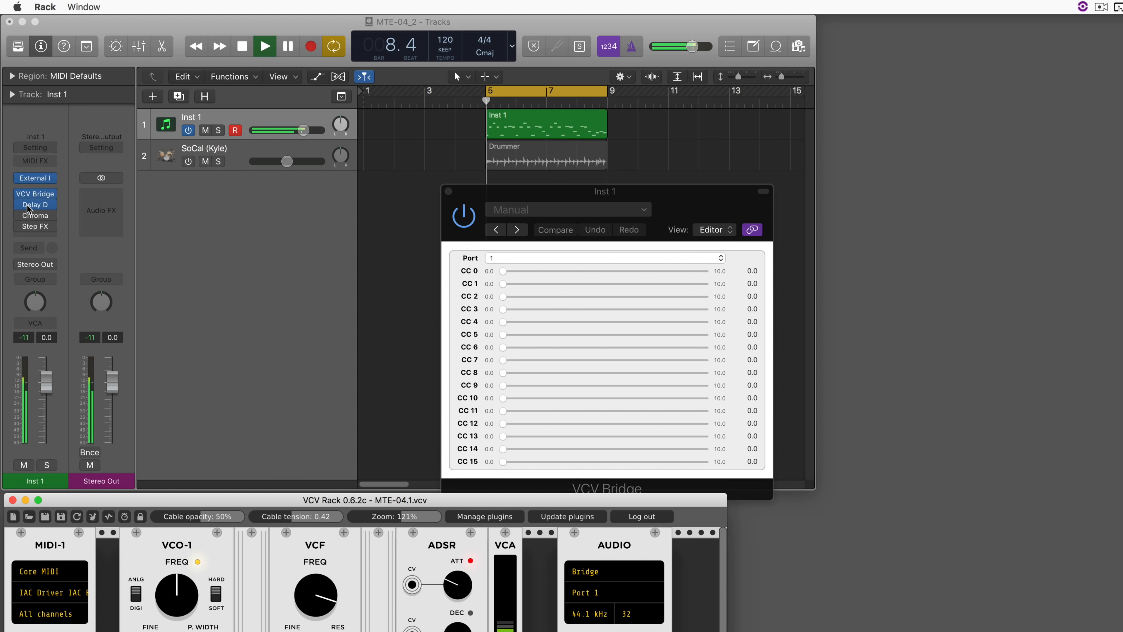
- Open Delay Designer, ChromaVerb and Step FX on the Inst 1 channel, switching ChromaVerb on
left_click(35, 207)
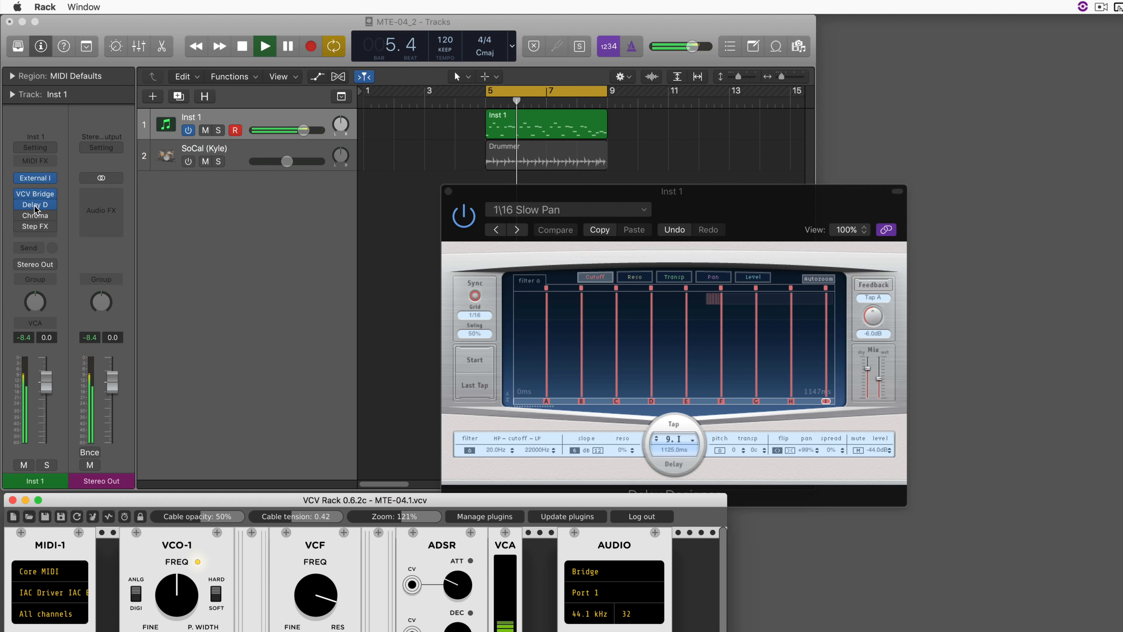
left_click(35, 216)
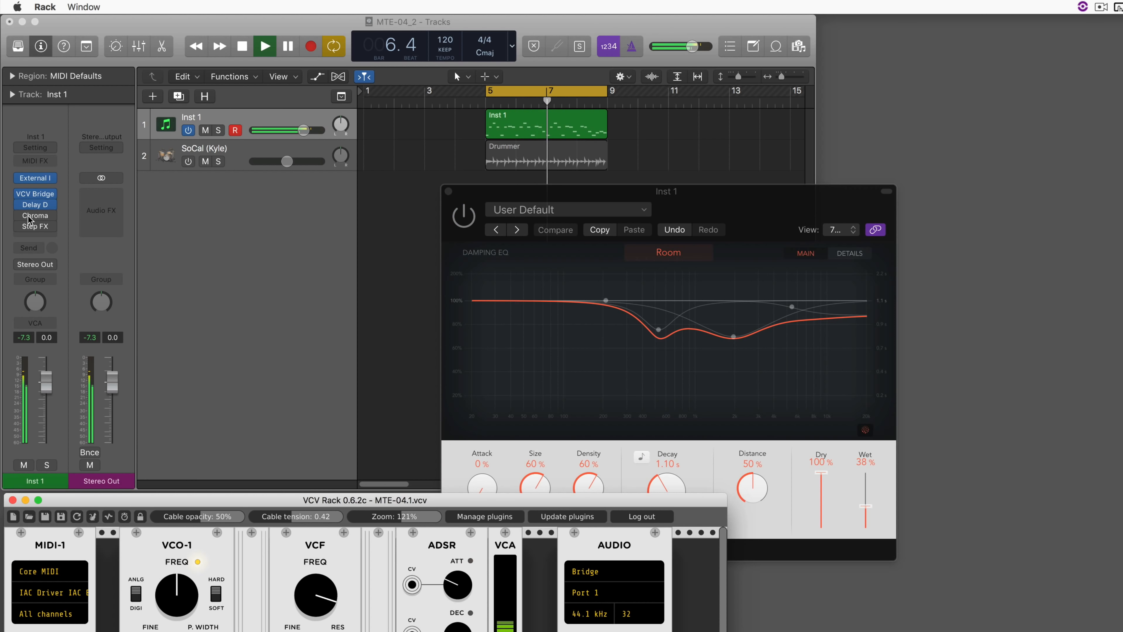
left_click(18, 216)
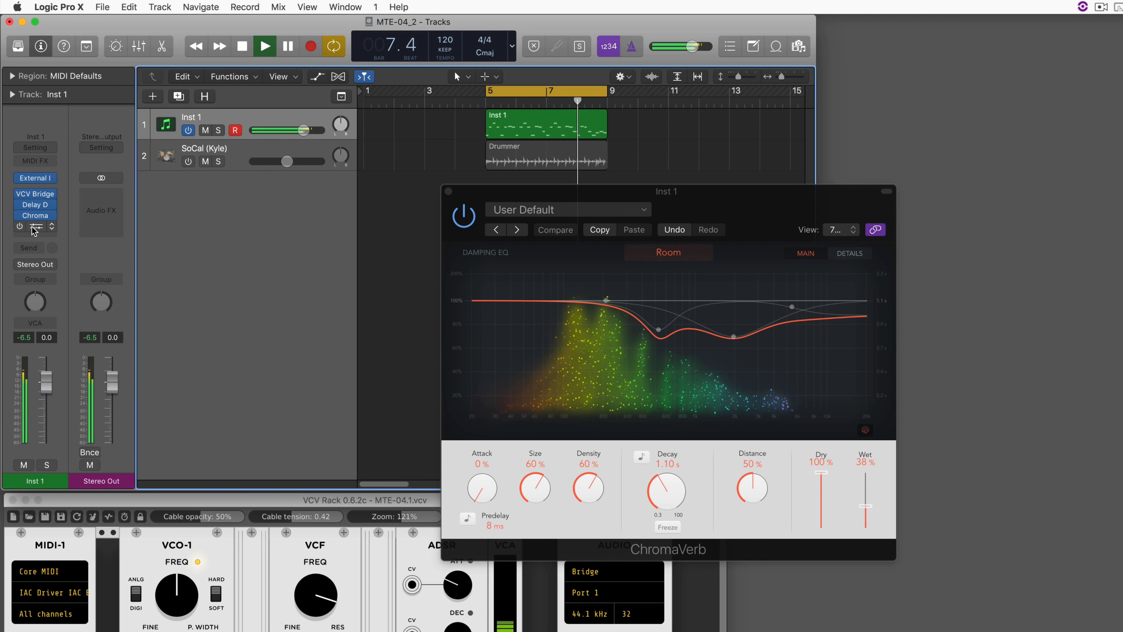
left_click(33, 227)
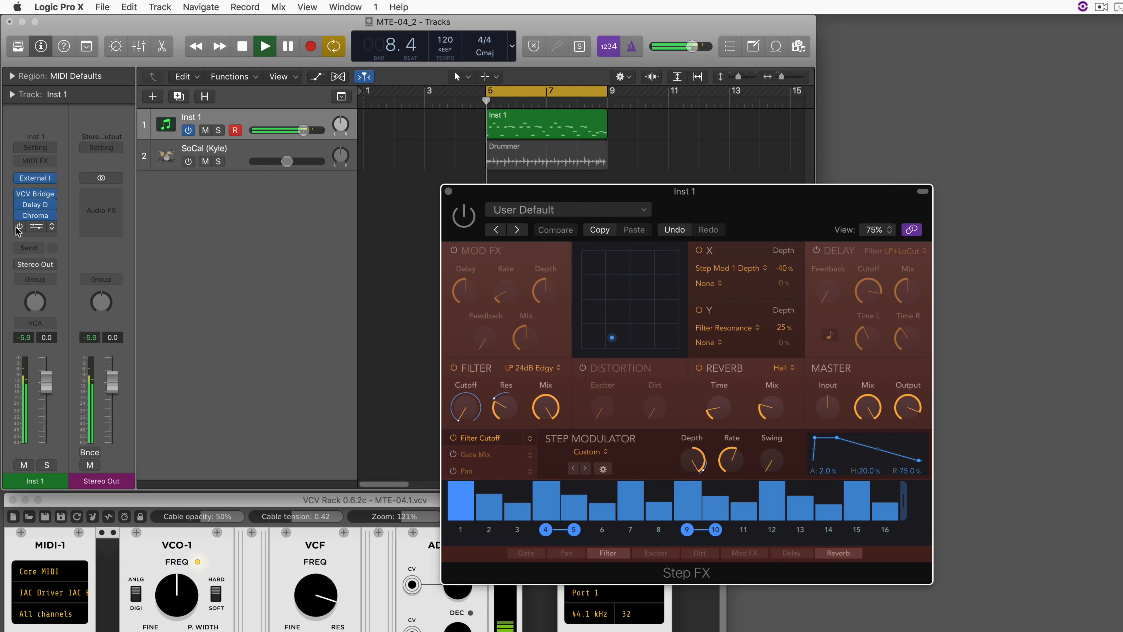
- Sweep Step FX's XY pad and adjust the VCF frequency, with the SoCal (Kyle) drummer track switched on
left_click_drag(612, 337, 675, 289)
left_click(189, 162)
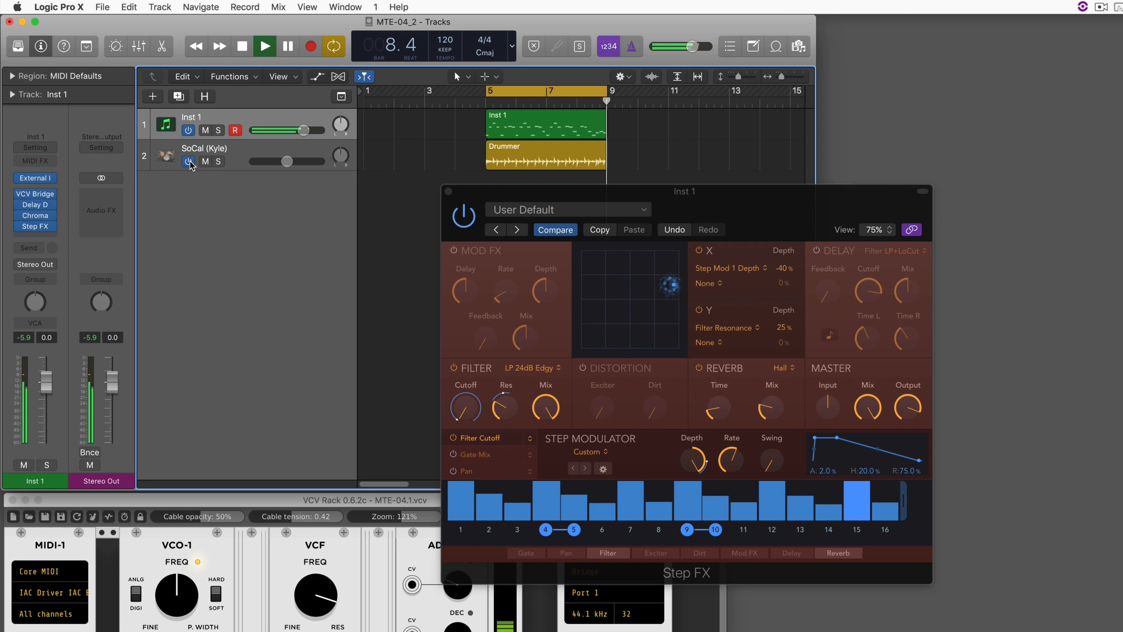
left_click_drag(671, 284, 608, 349)
left_click_drag(316, 595, 316, 619)
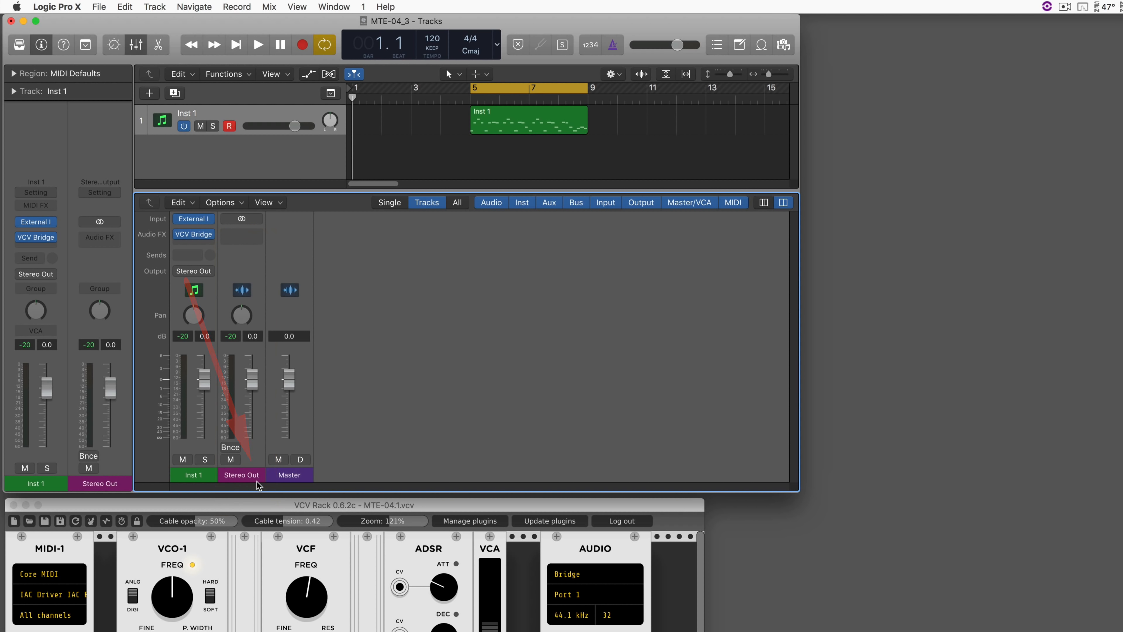
- Create a new audio track and set its input to Bus 10
left_click(154, 6)
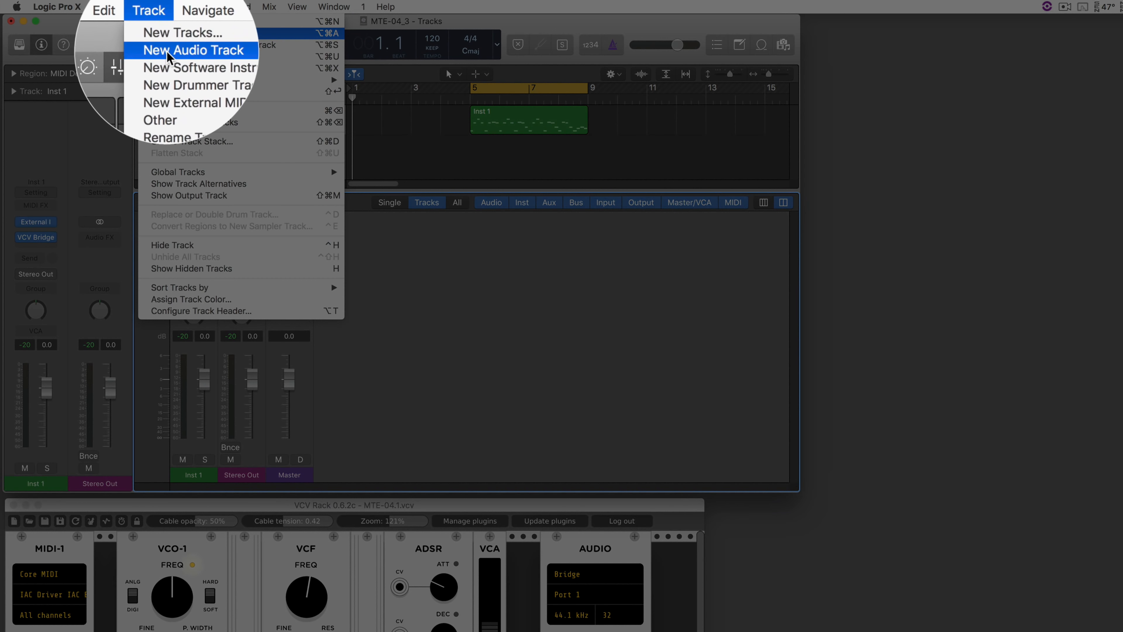
left_click(226, 52)
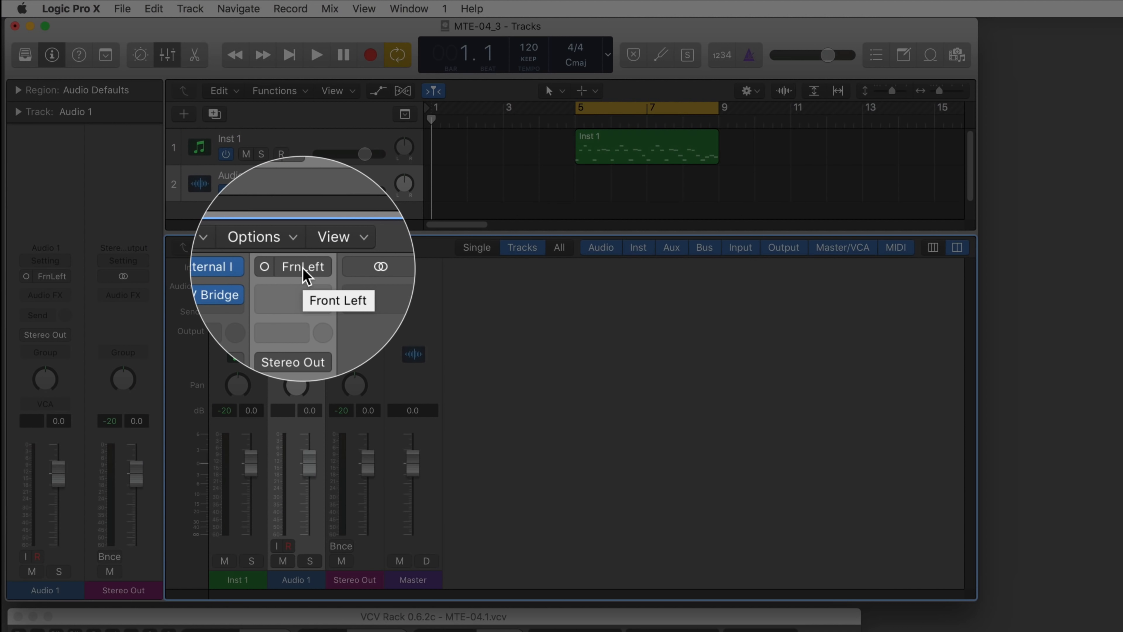
left_click(297, 267)
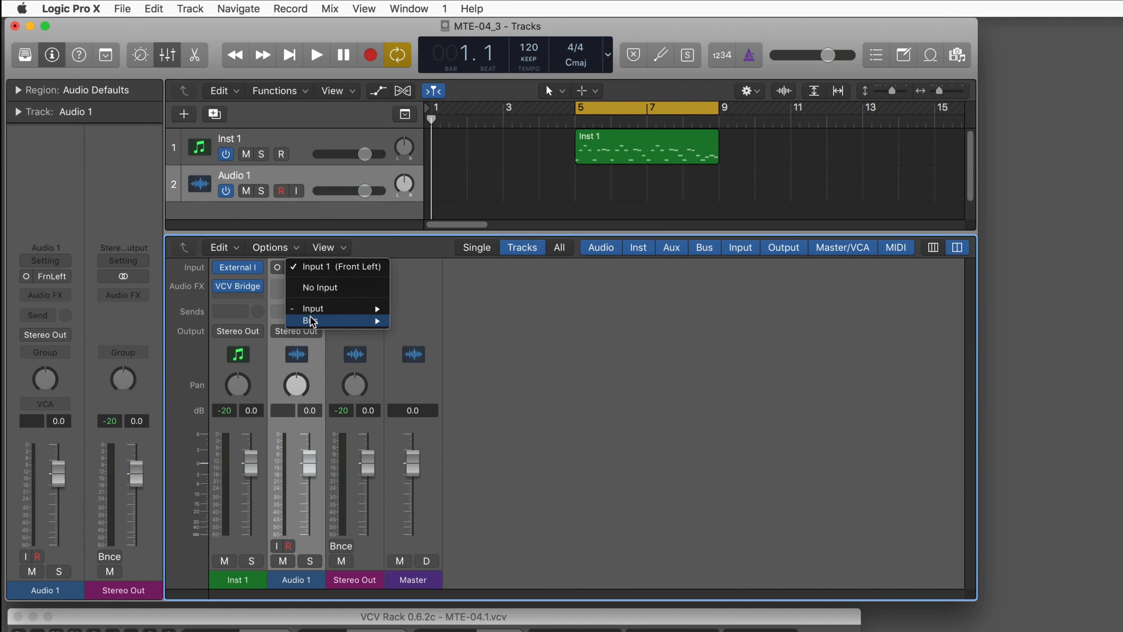
mouse_move(312, 320)
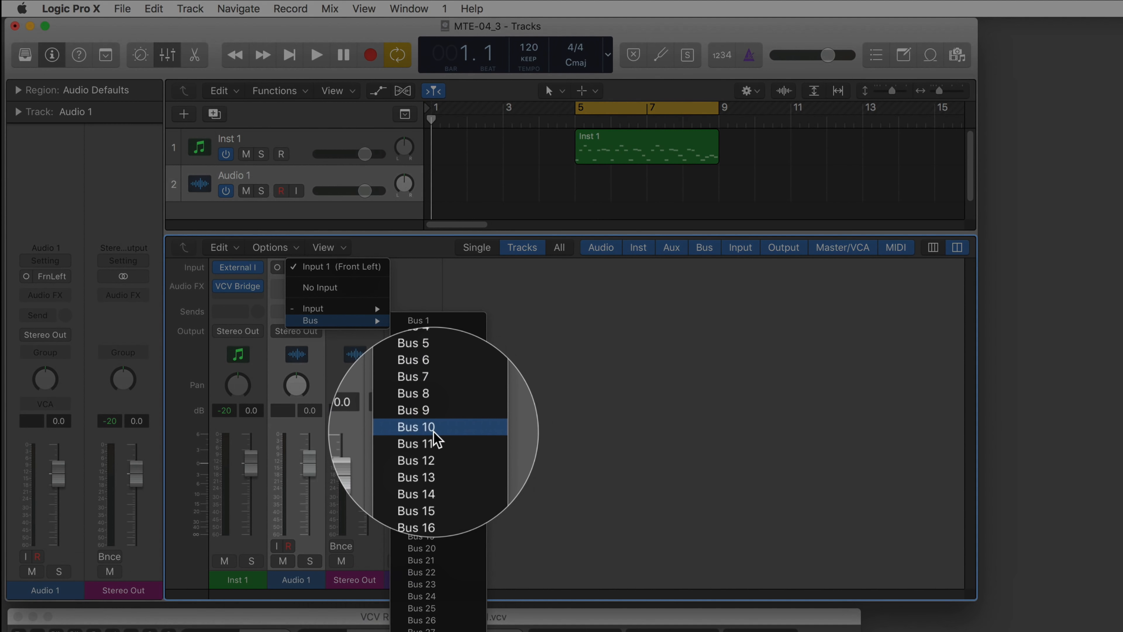
key("Escape")
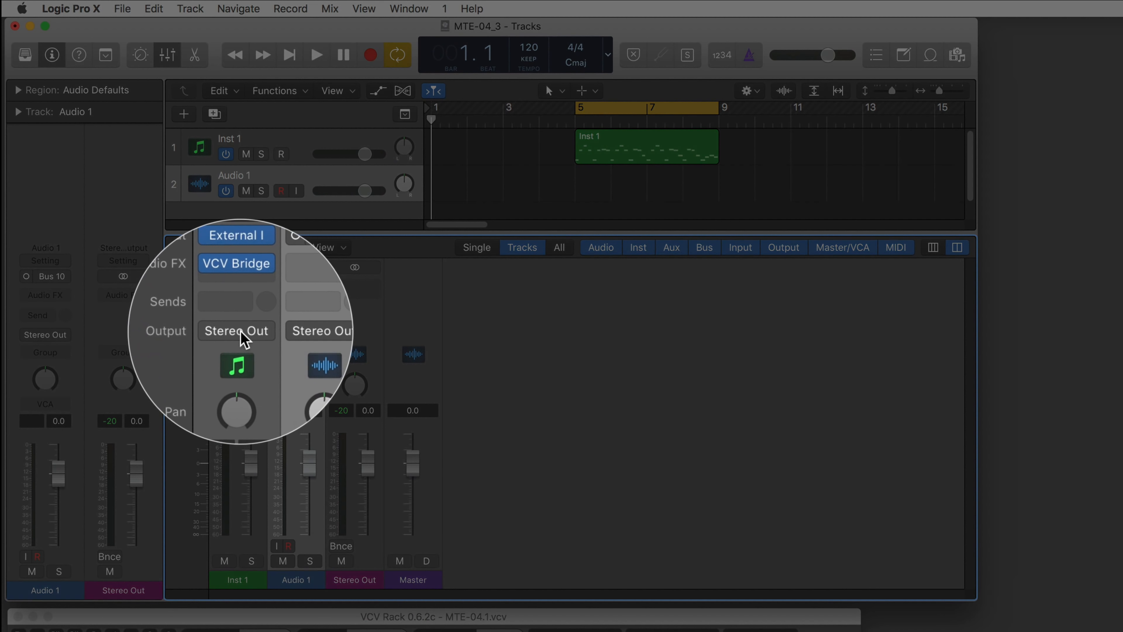
- Route the Inst 1 channel's output to Bus 10, which feeds Audio 1
left_click(239, 332)
mouse_move(245, 373)
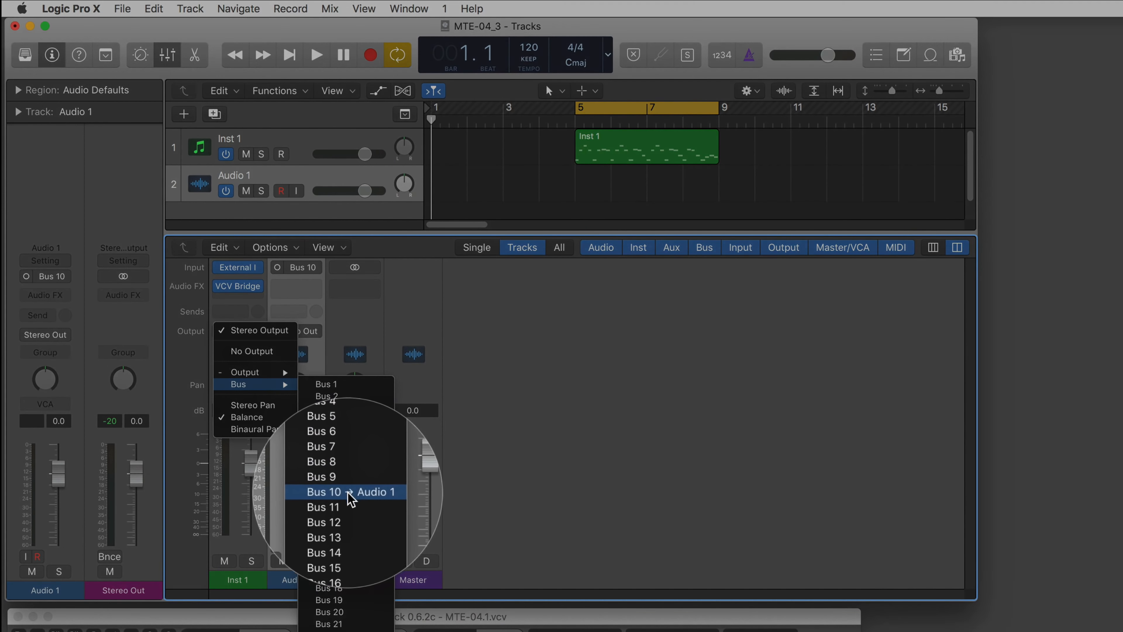
left_click(349, 492)
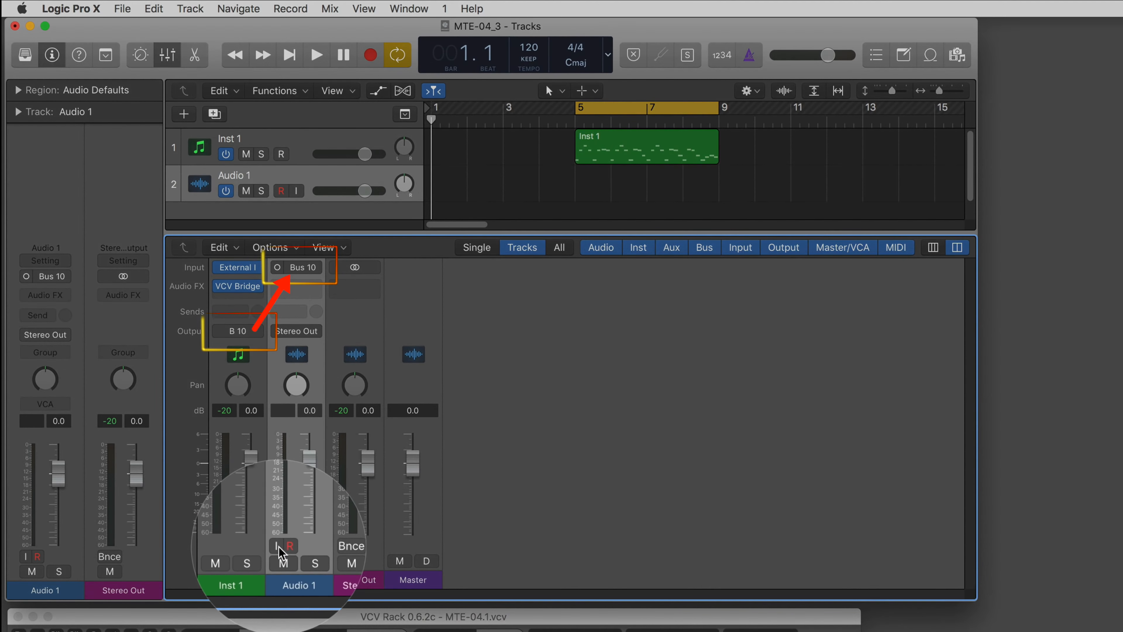
- Turn on input monitoring for Audio 1, select the Inst 1 channel, and record-enable Audio 1
left_click(277, 547)
left_click(246, 551)
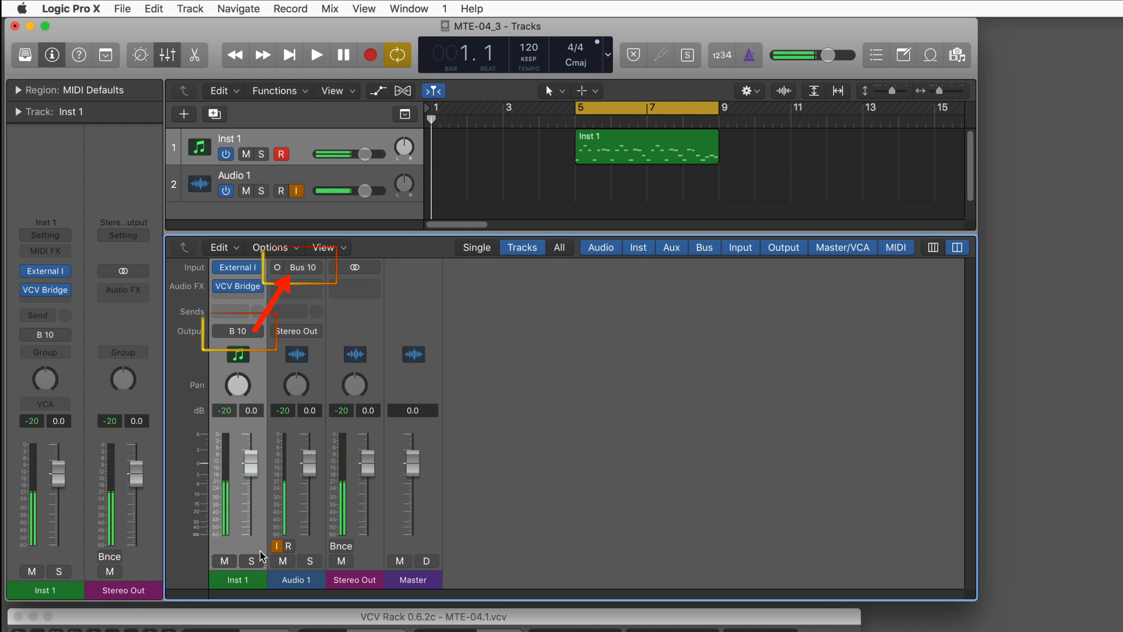
left_click(289, 546)
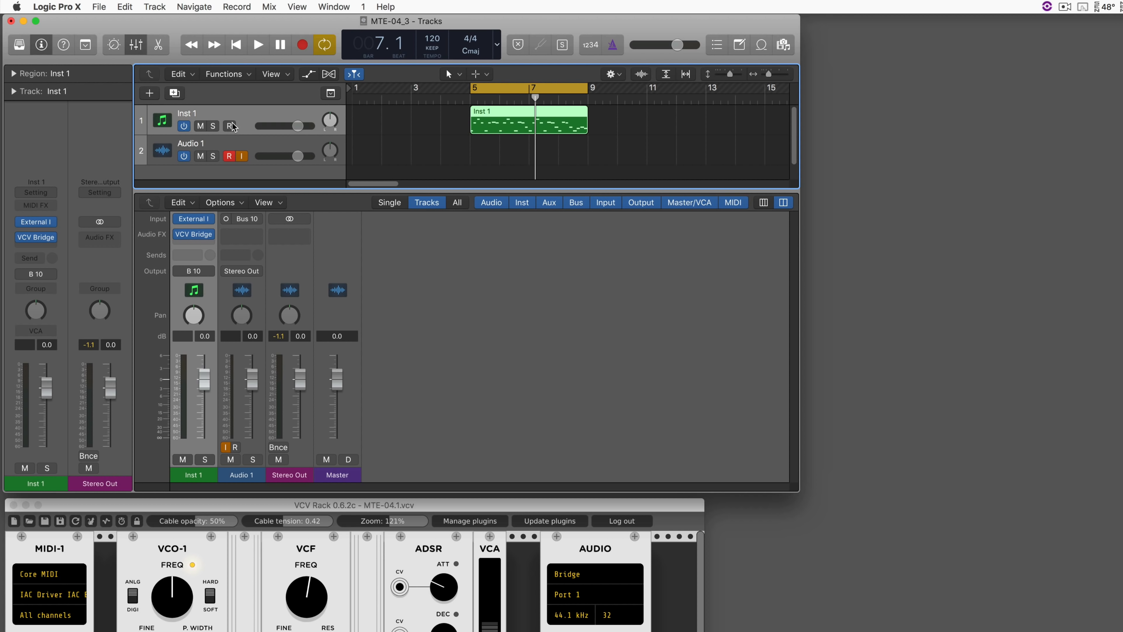
- Record-enable the Inst 1 track and record its Bus 10 output onto Audio 1 over the bar 5 to 9 cycle
left_click(230, 126)
key("r")
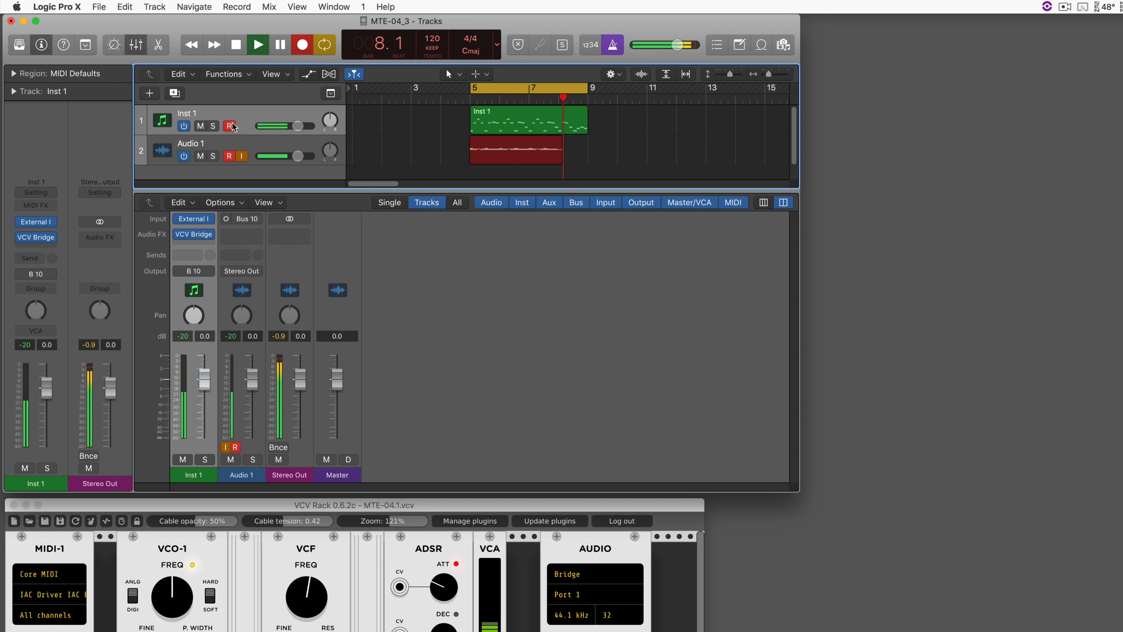
key("space")
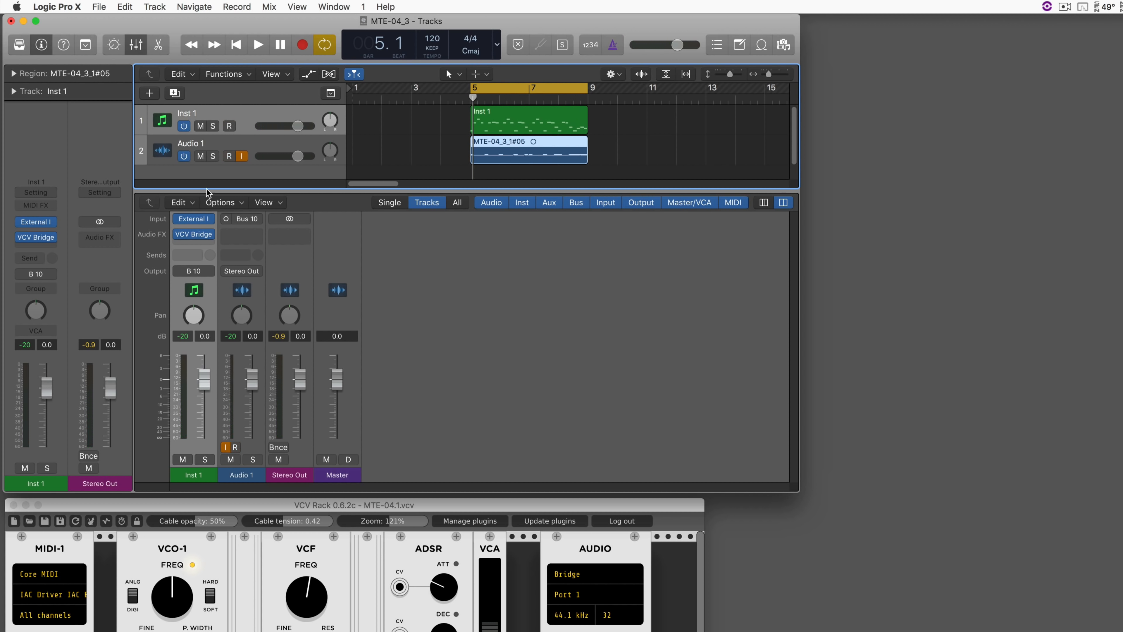
- Play back the cycle, switch the Inst 1 track off so only Audio 1 plays, and stop playback
key("space")
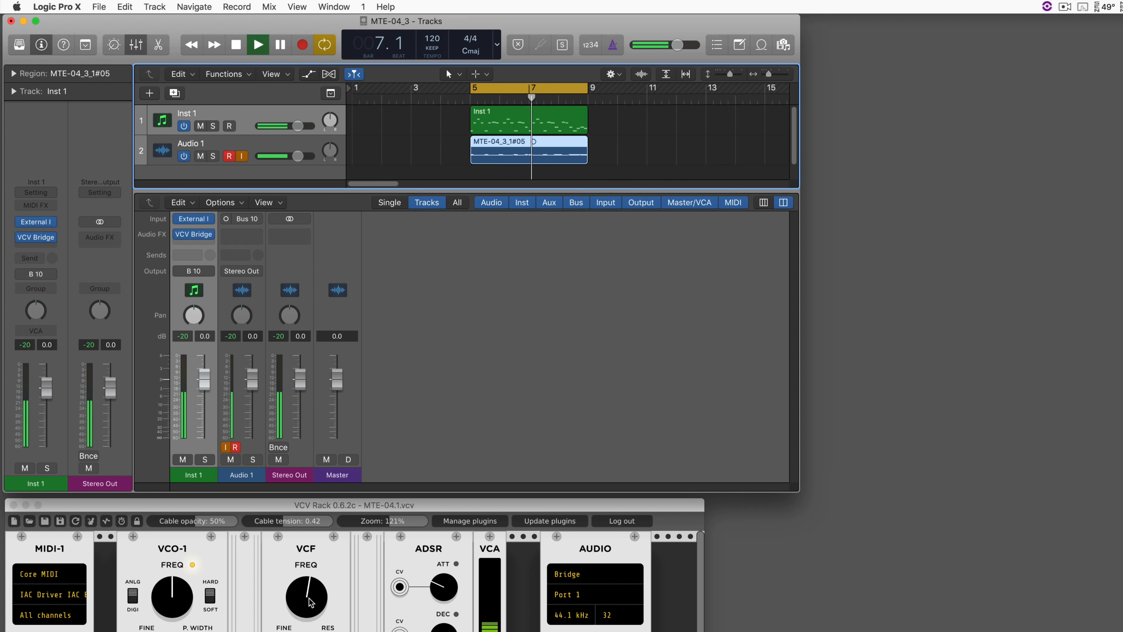
left_click(184, 126)
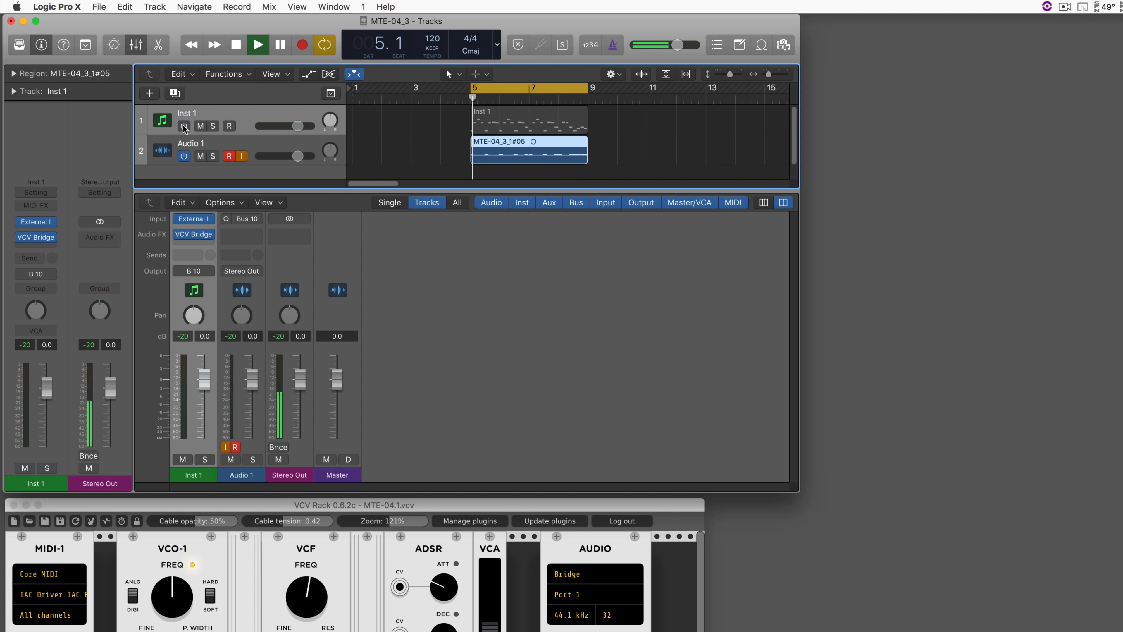
key("space")
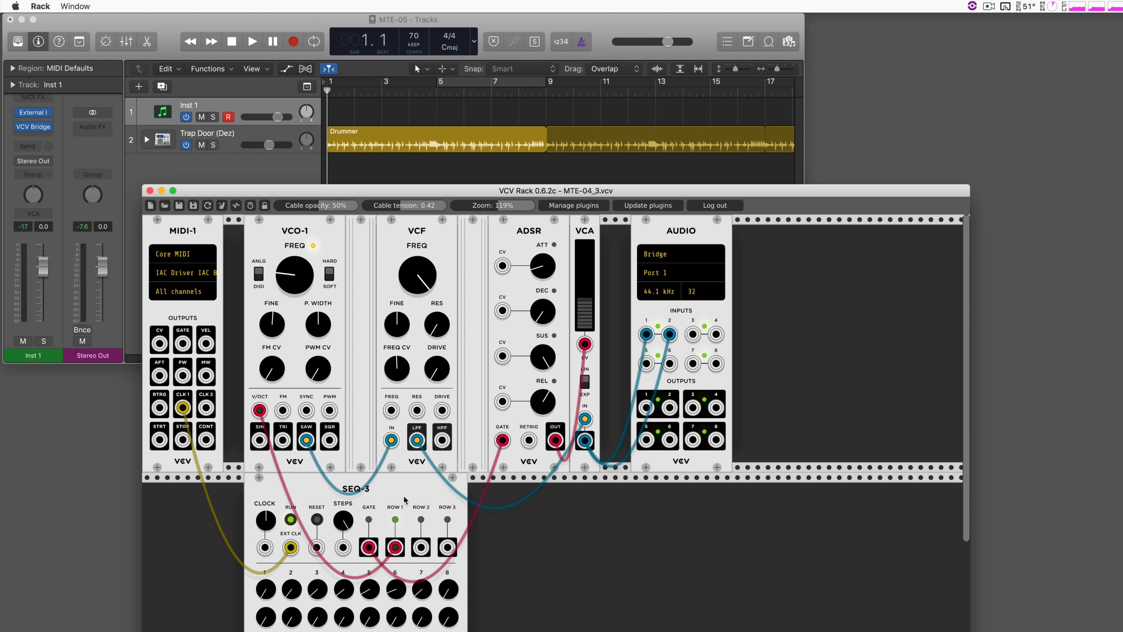
- Switch to the MTE-05 project in Logic Pro X and open its MIDI synchronization settings
left_click(233, 27)
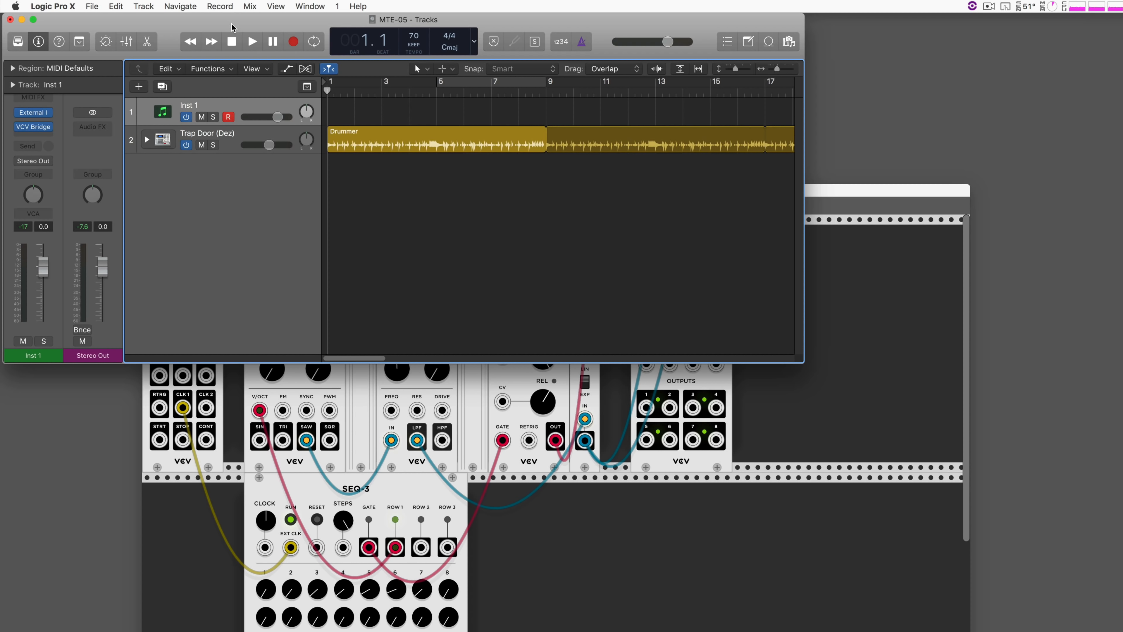
key("alt+p")
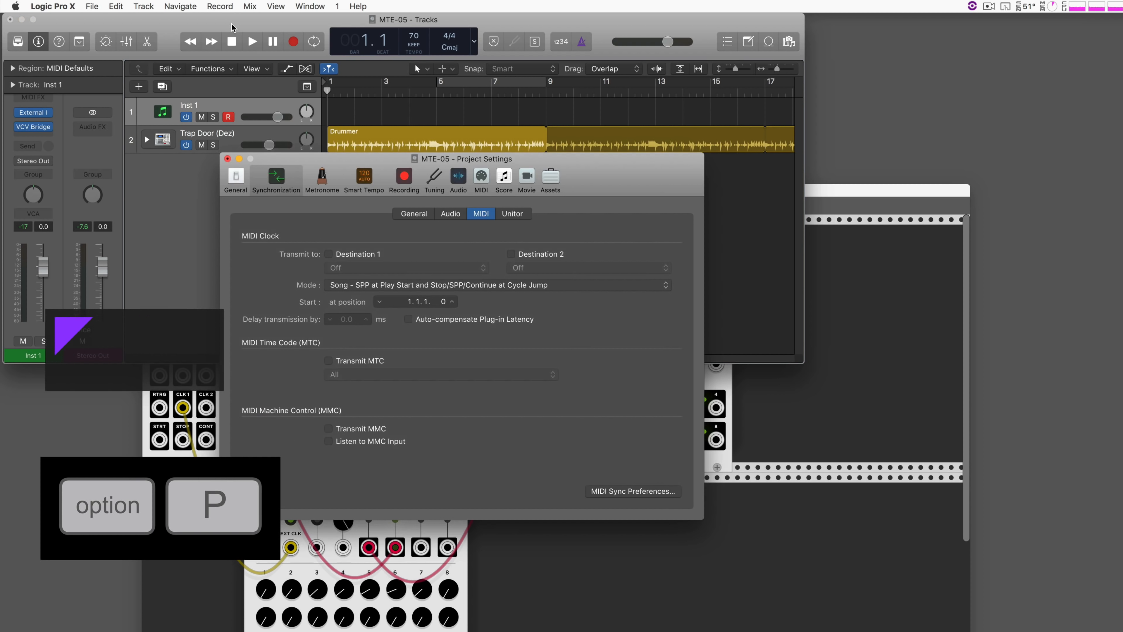
left_click(237, 179)
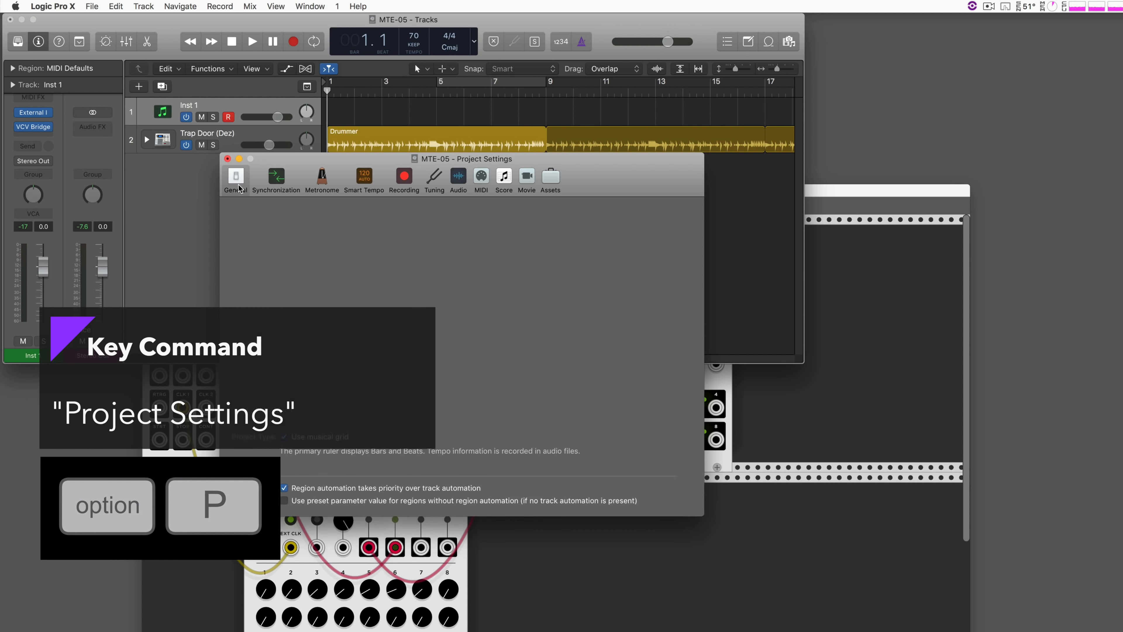
left_click(281, 179)
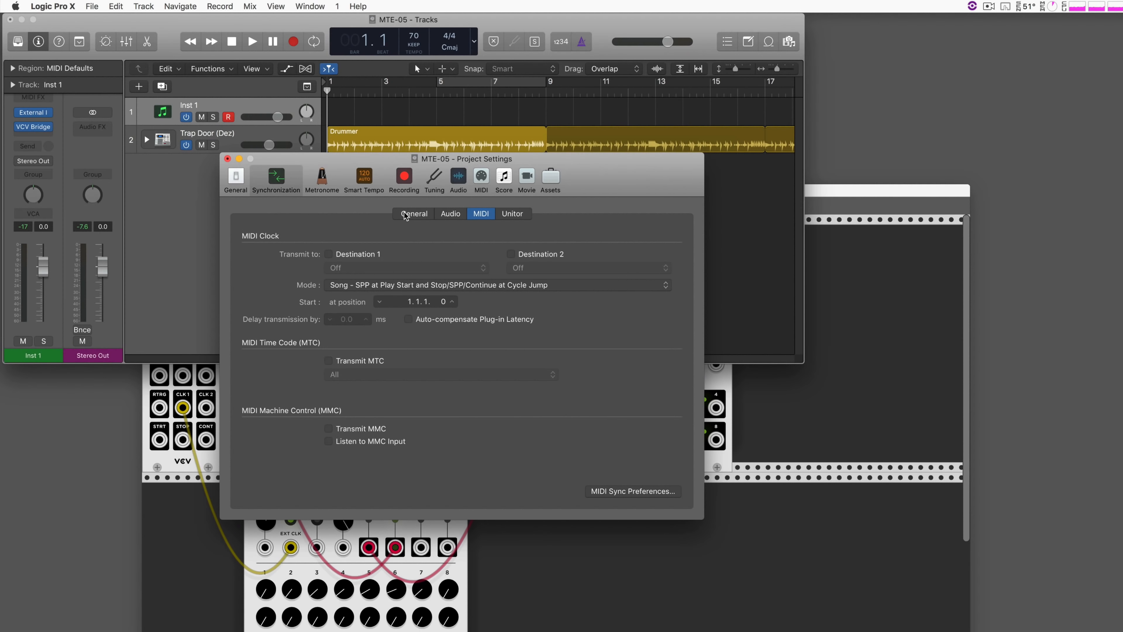
left_click(412, 213)
left_click(459, 214)
left_click(564, 115)
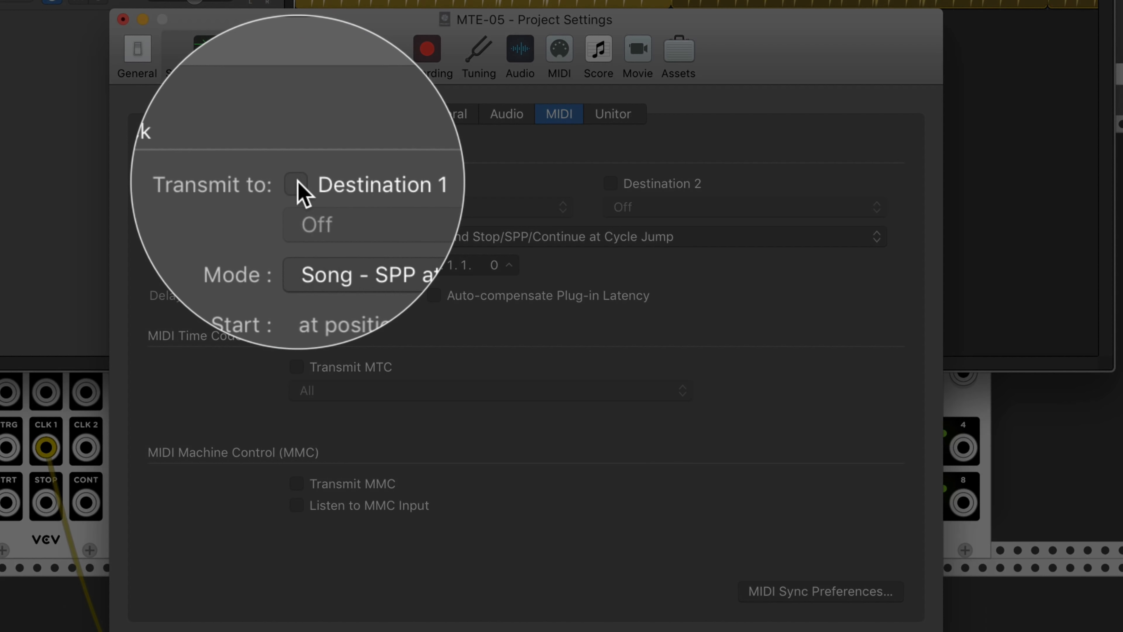
- Transmit MIDI Clock to Destination 1 through IAC Driver IAC Bus 1 and close the project settings
left_click(296, 183)
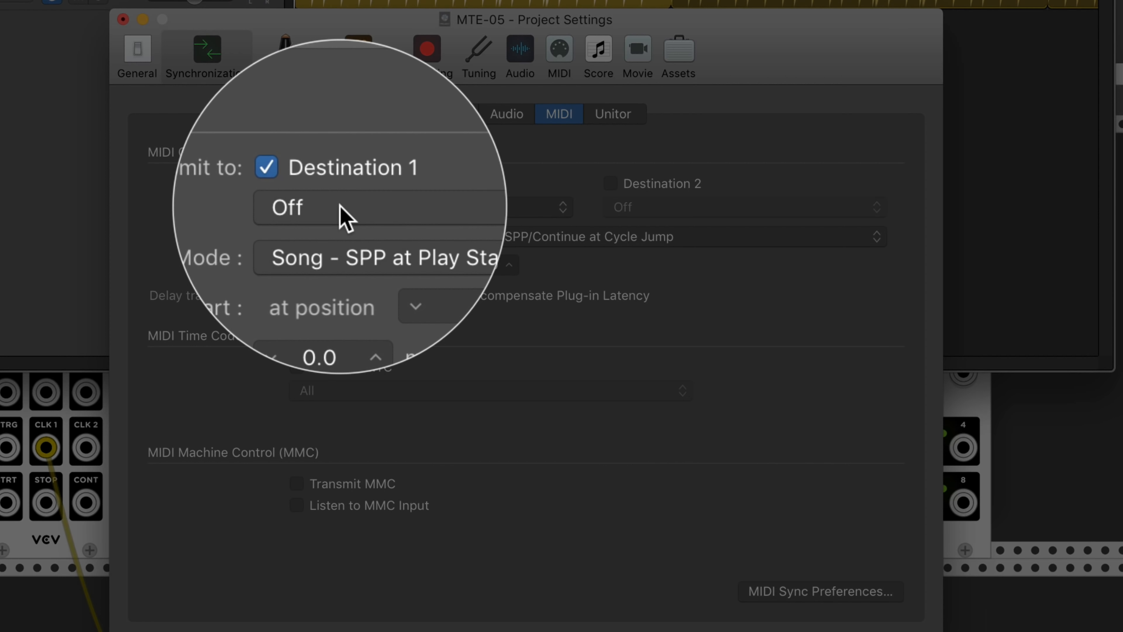
left_click(340, 205)
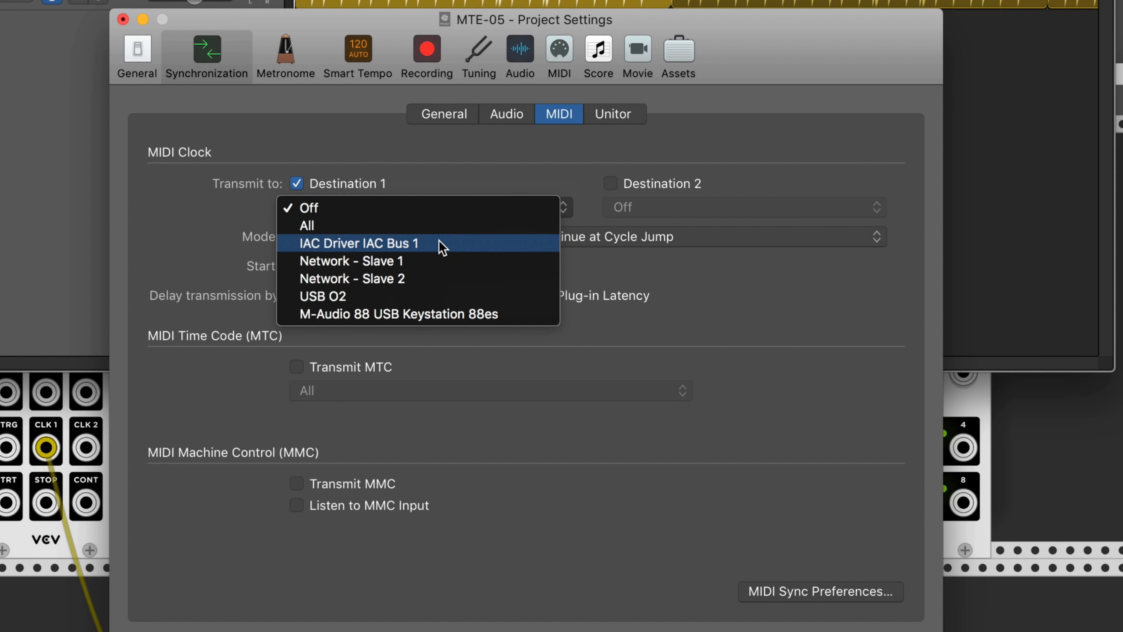
left_click(441, 245)
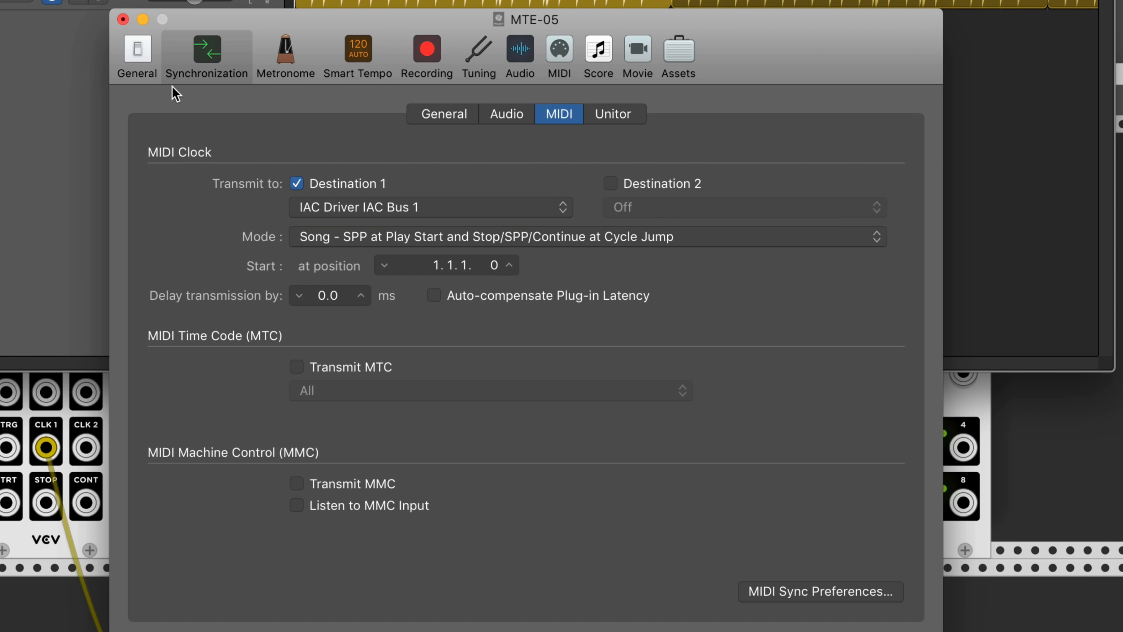
left_click(123, 20)
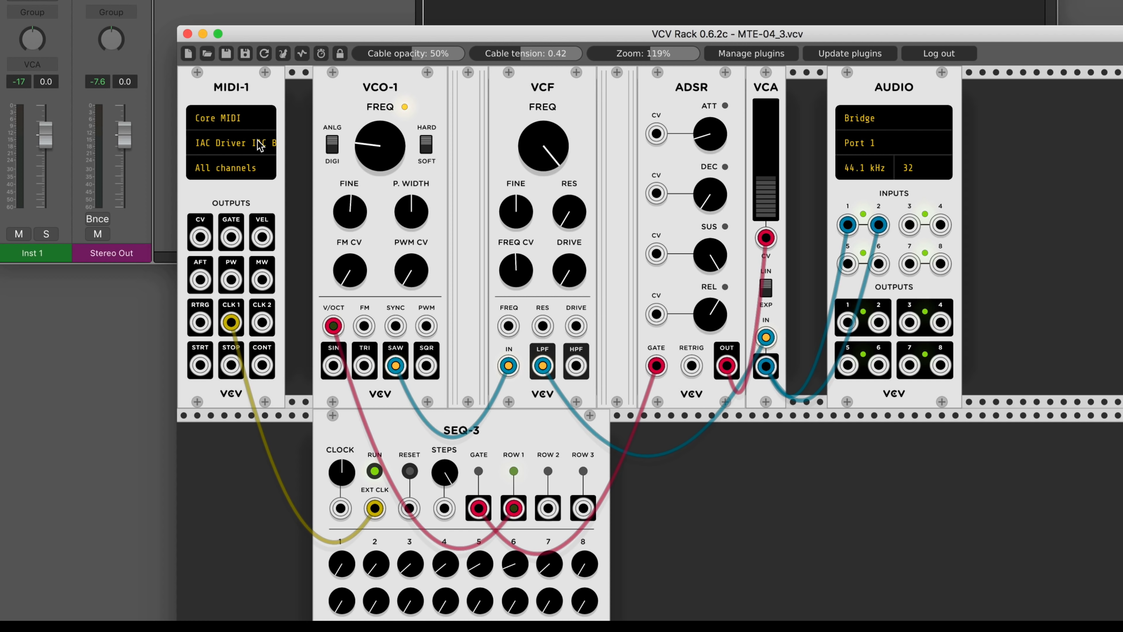
- Check the MIDI driver and MIDI device choices of the MIDI-1 module in VCV Rack
left_click(260, 124)
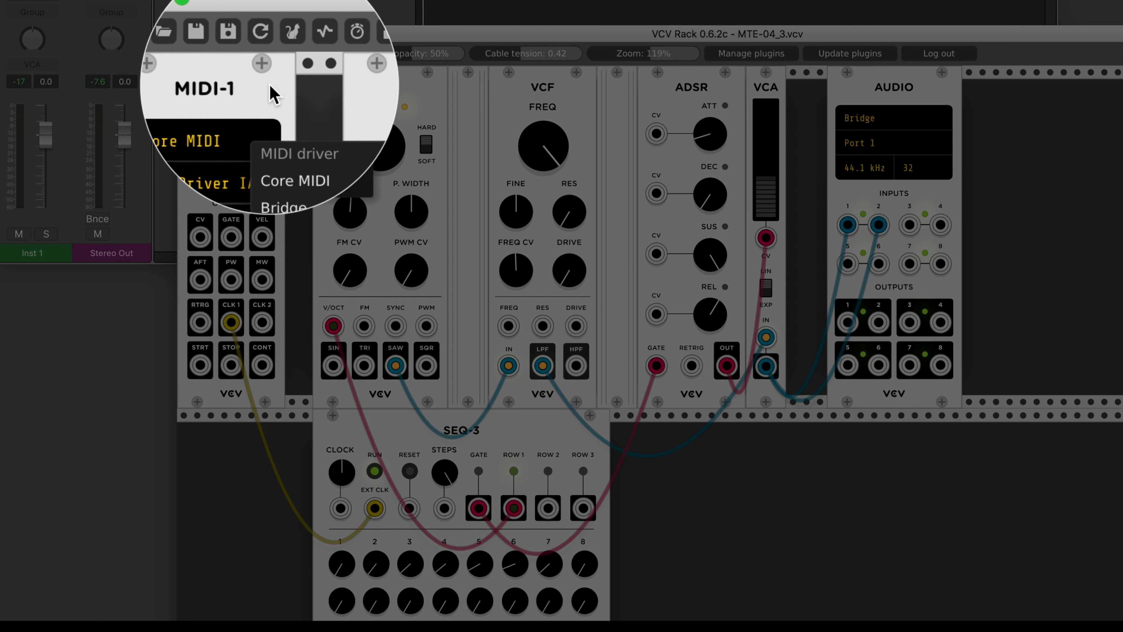
left_click(267, 86)
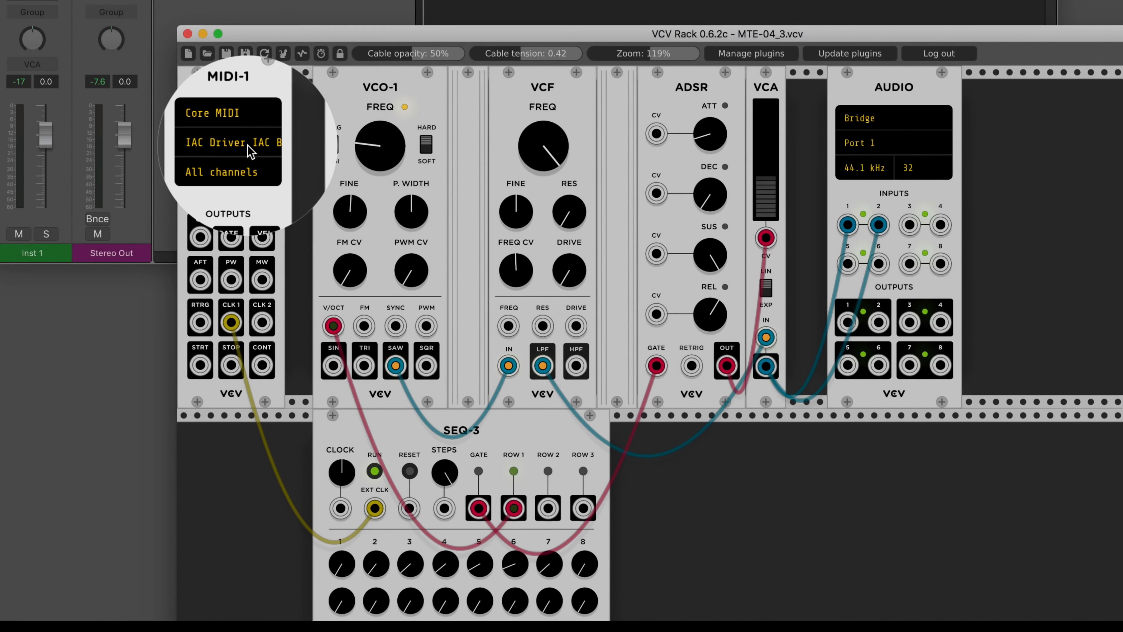
left_click(248, 144)
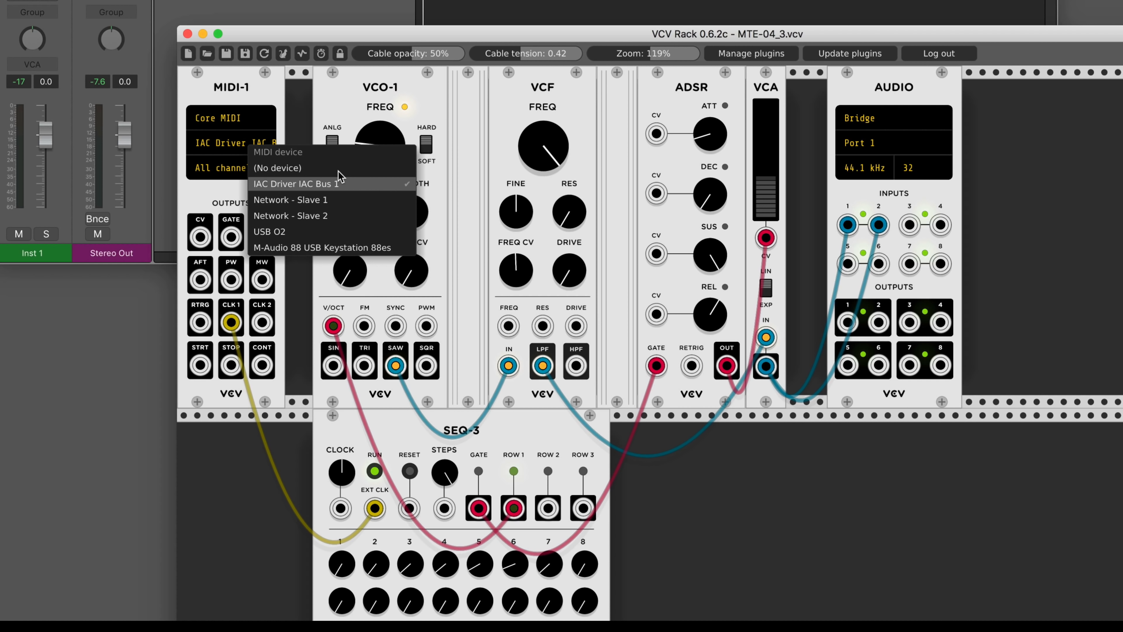
left_click(265, 87)
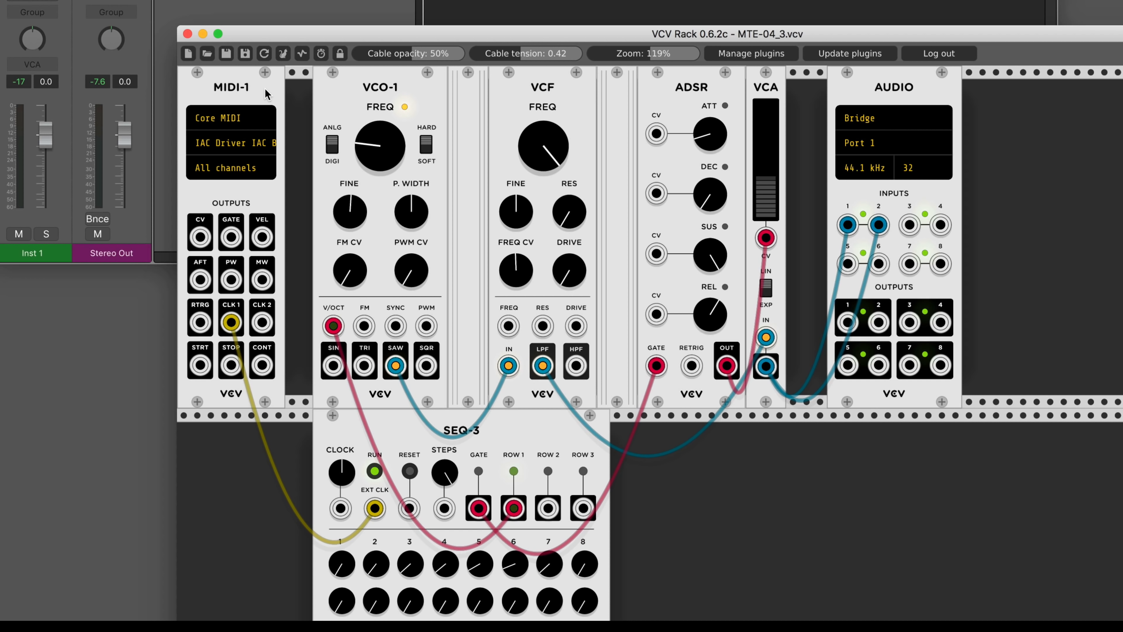
- Check the MIDI-1 module's CLK 1 rate options
right_click(267, 201)
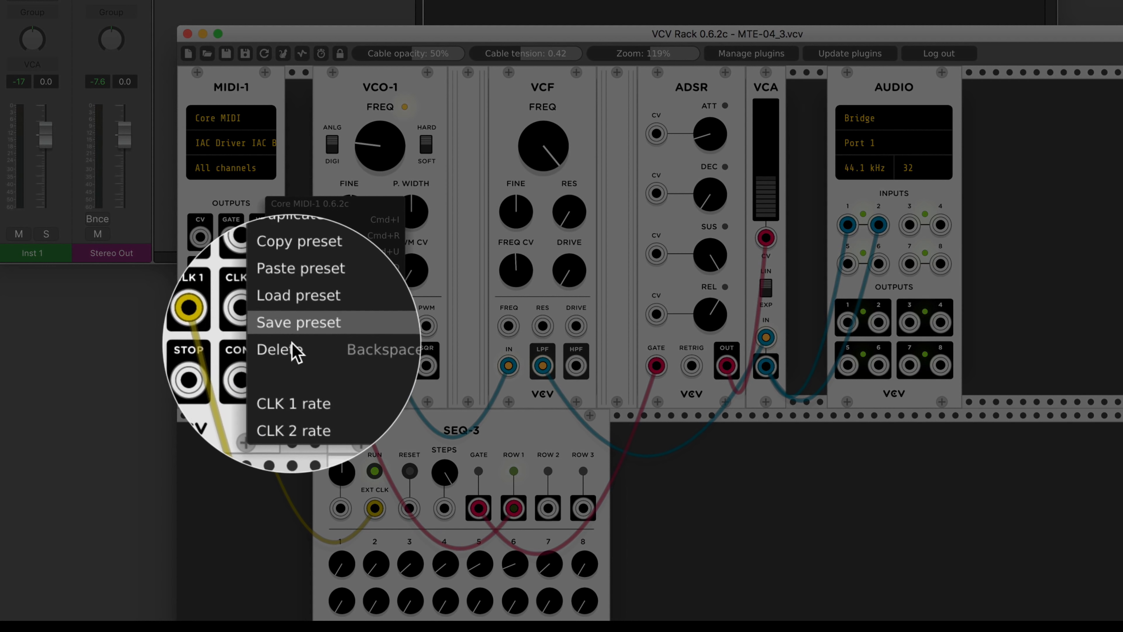
mouse_move(321, 383)
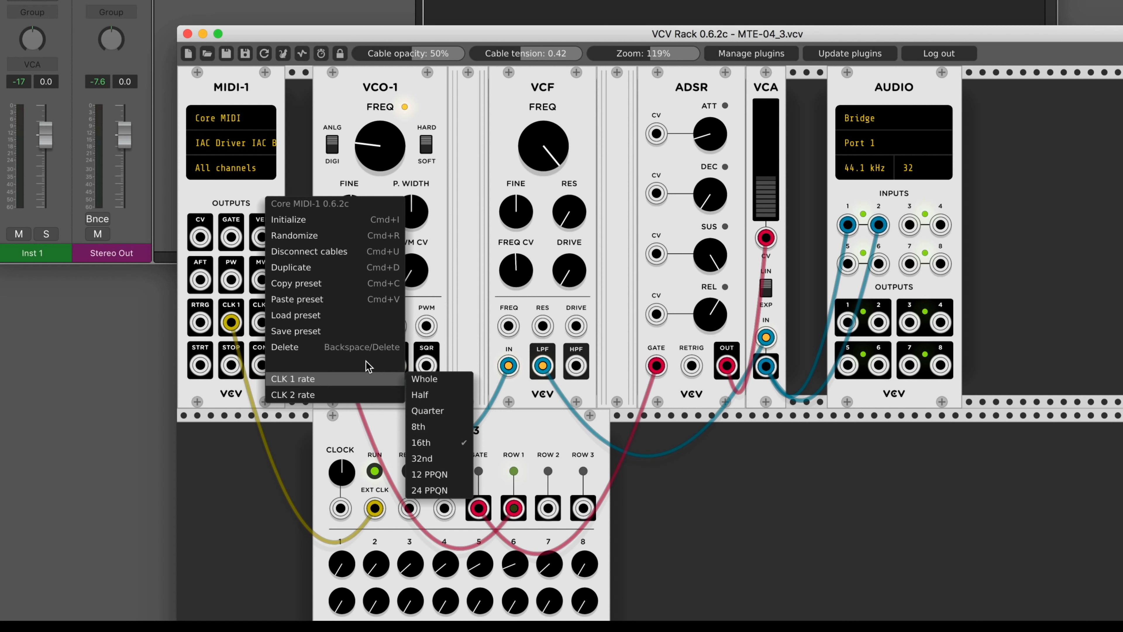
left_click(243, 190)
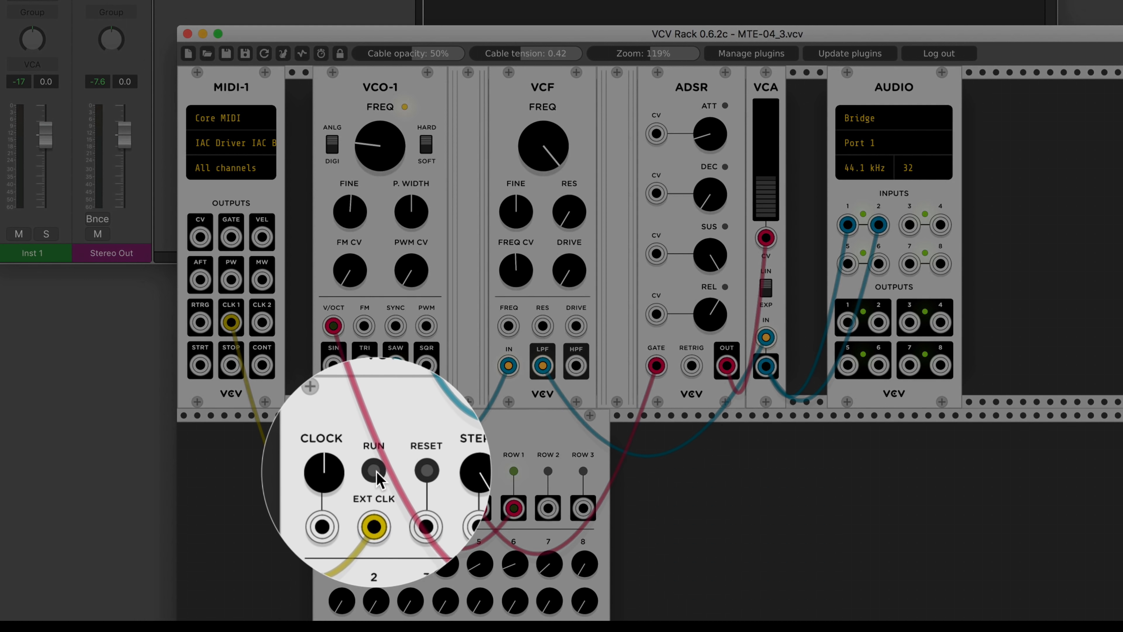
- Turn on SEQ-3's Run, switch to Logic Pro X, and test the sequencer against the project's playback
left_click(375, 471)
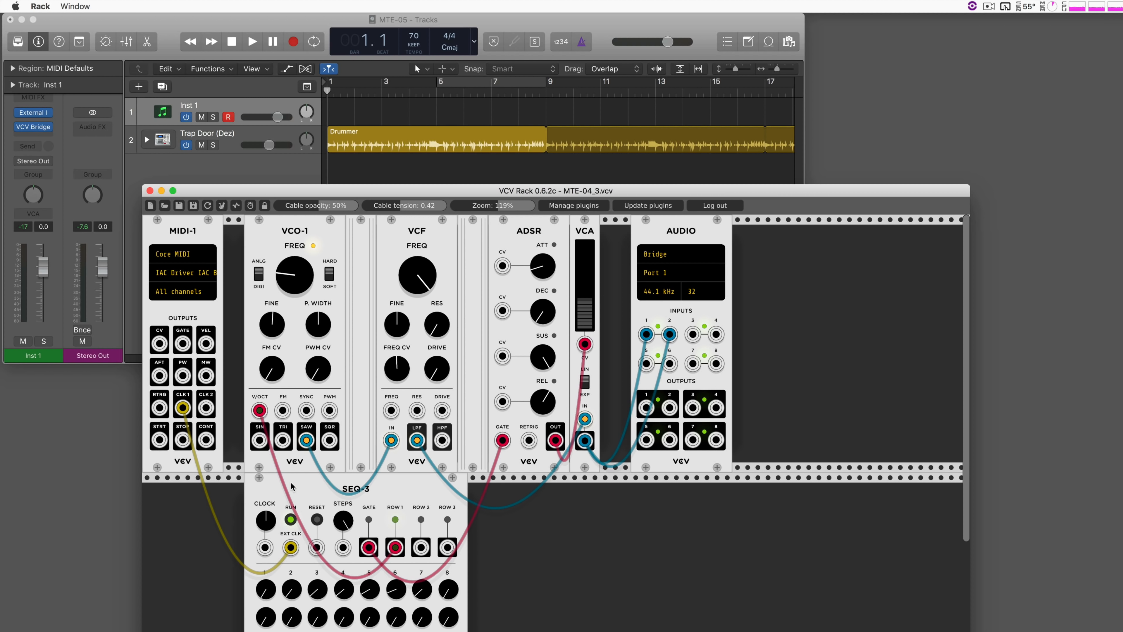
left_click(268, 171)
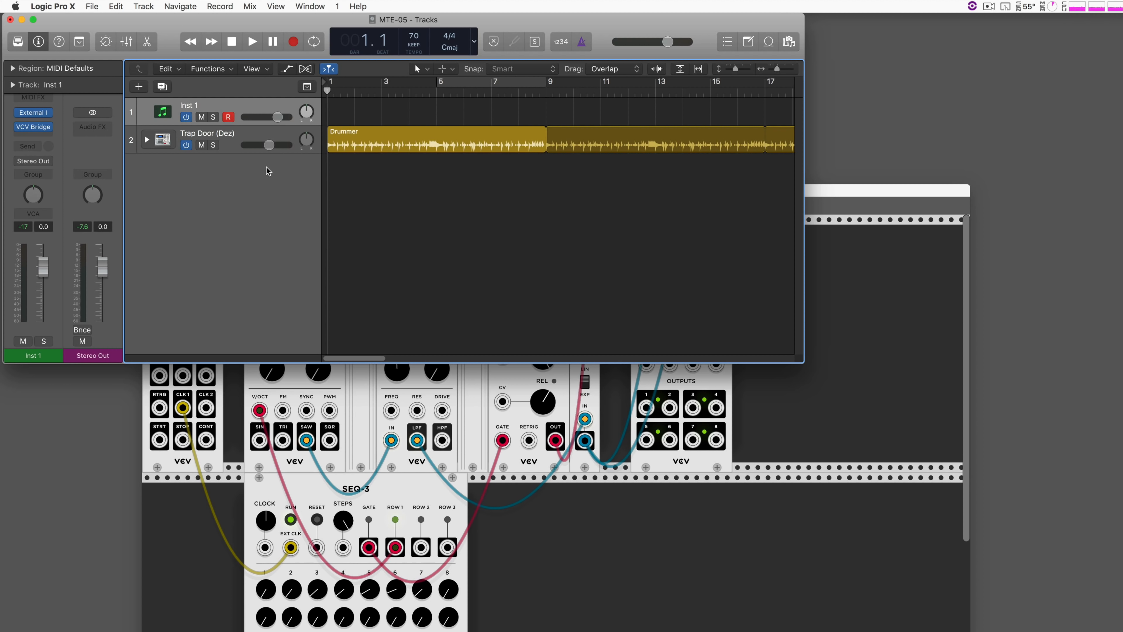
key("space")
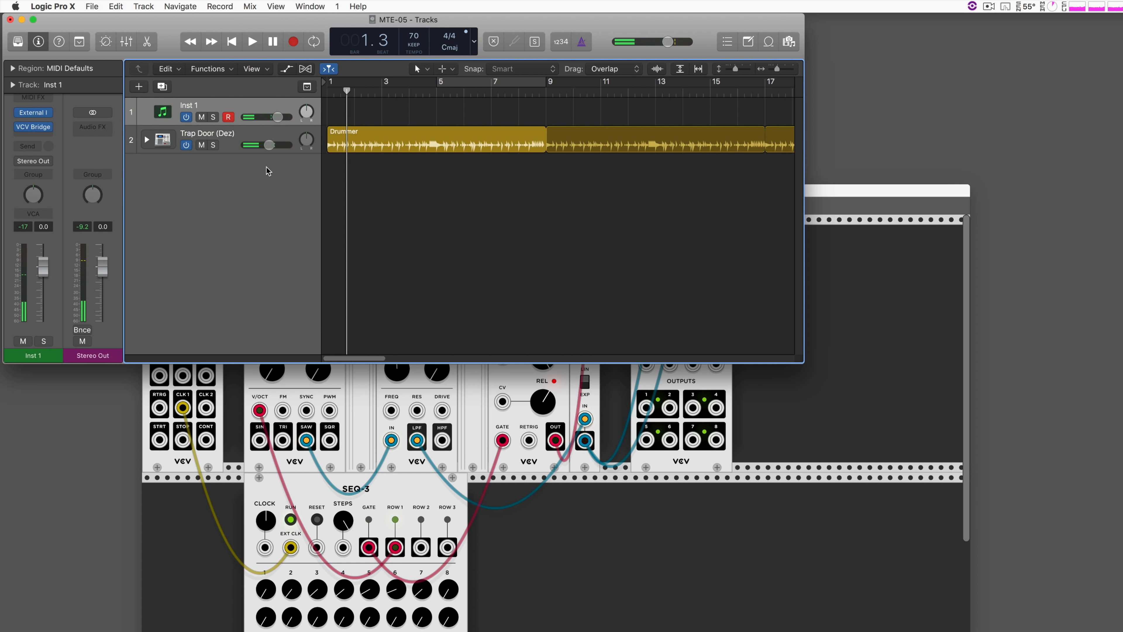
- Resume project playback, switch to VCV Rack, and adjust the VCF frequency while the sequence runs
key("space")
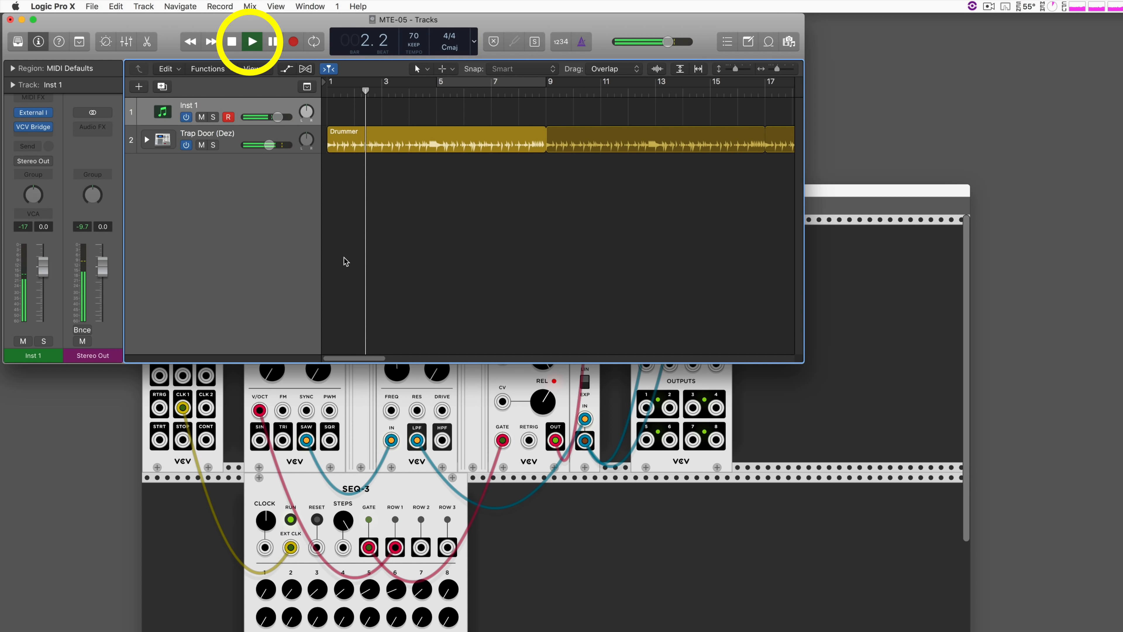
left_click(360, 408)
left_click_drag(418, 275, 418, 316)
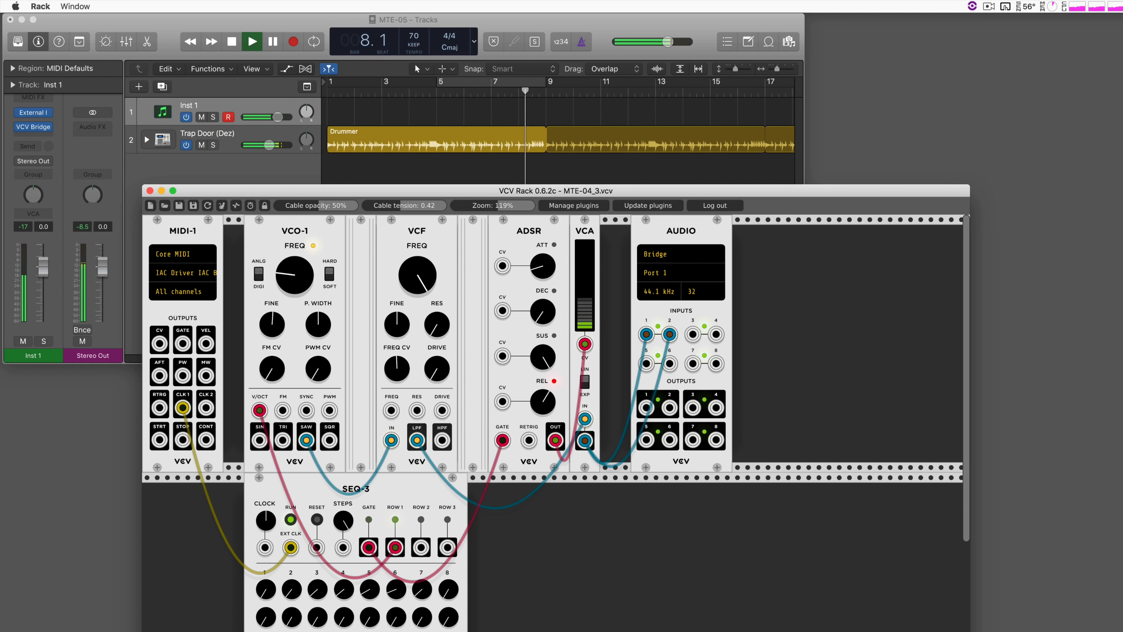